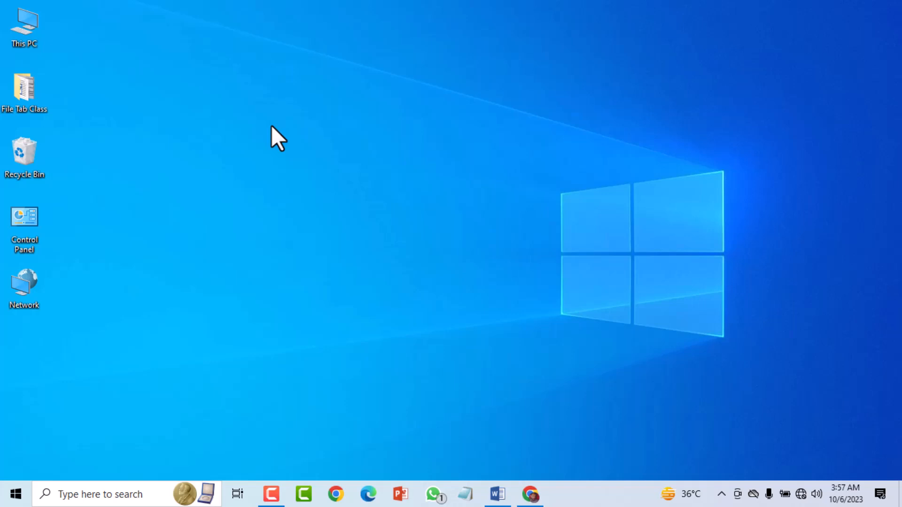
- Switch to the blank Word document and insert a table with 8 columns and 6 rows
{"action": "left_click", "coordinate": [497, 493]}
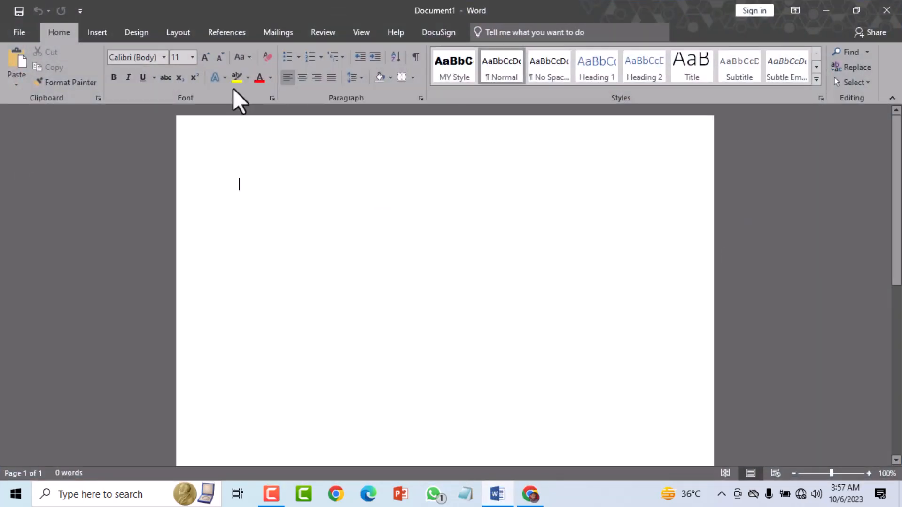
{"action": "left_click", "coordinate": [99, 35]}
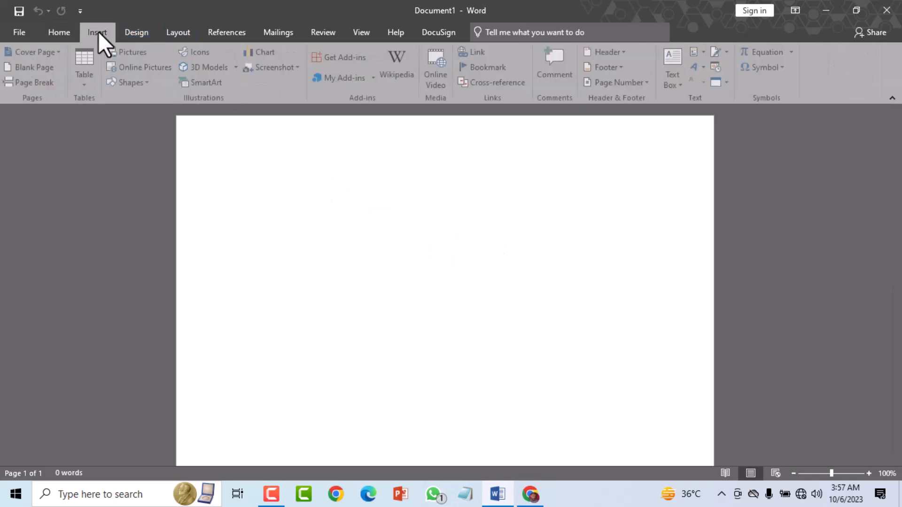
{"action": "left_click", "coordinate": [87, 84]}
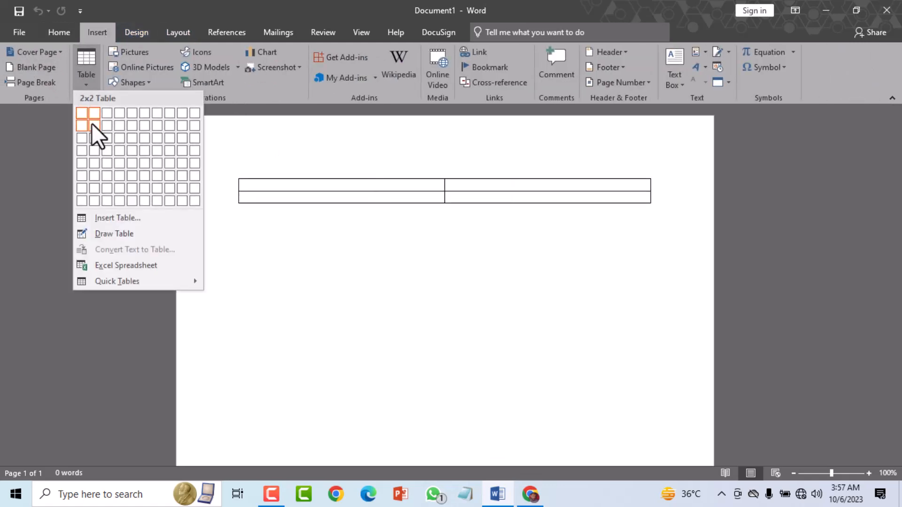
{"action": "left_click", "coordinate": [169, 175]}
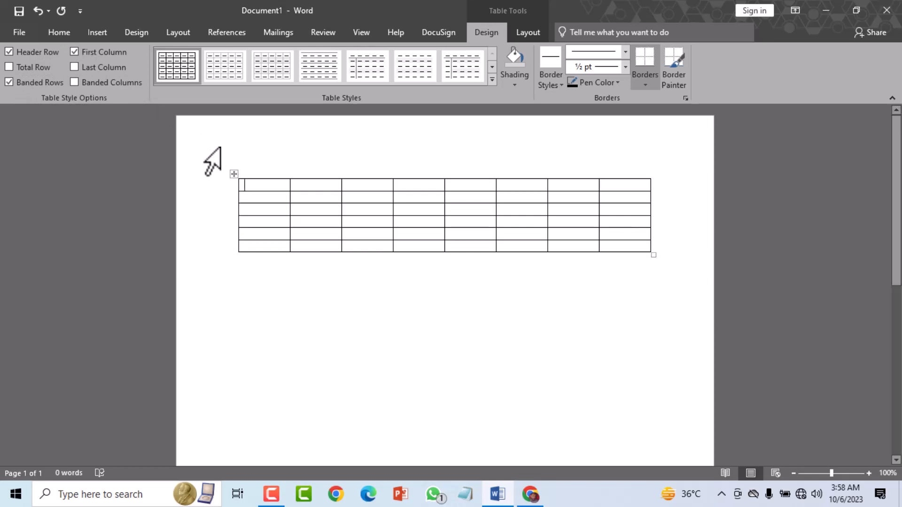
- Apply the light blue grid style with a solid header row and banded rows to the whole table
{"action": "left_click", "coordinate": [234, 175]}
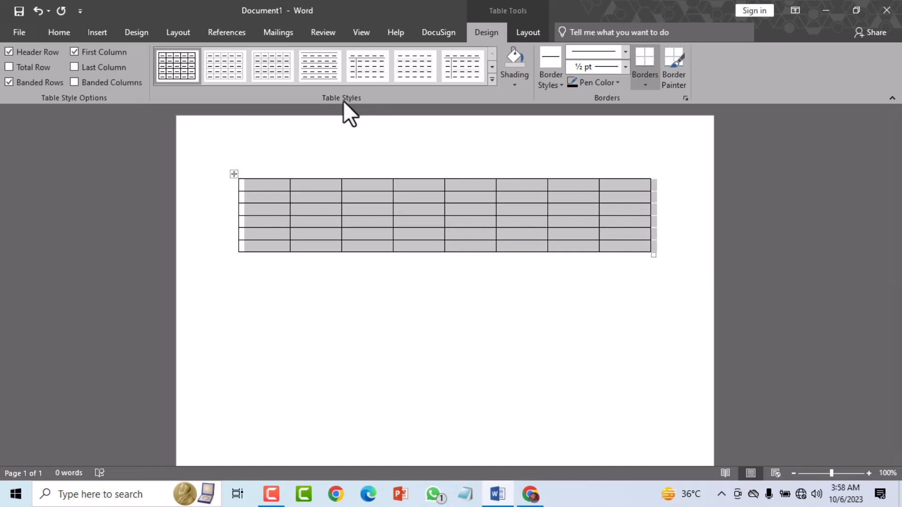
{"action": "left_click", "coordinate": [492, 80]}
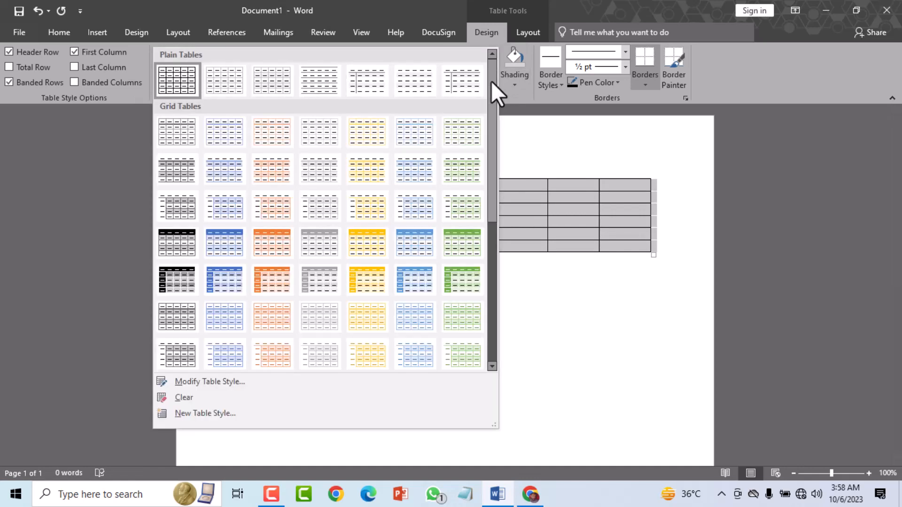
{"action": "left_click", "coordinate": [409, 229]}
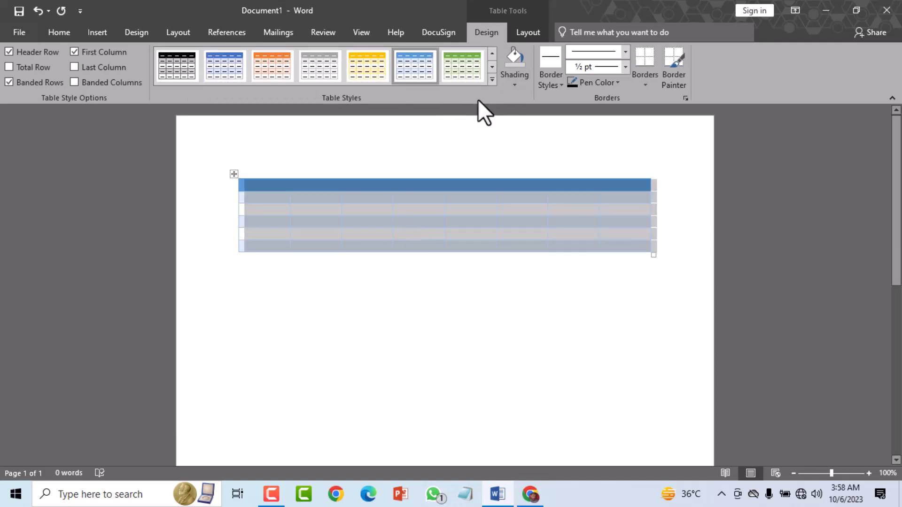
- Apply the gray grid style with a dark header row and dark first column to the table
{"action": "left_click", "coordinate": [493, 81]}
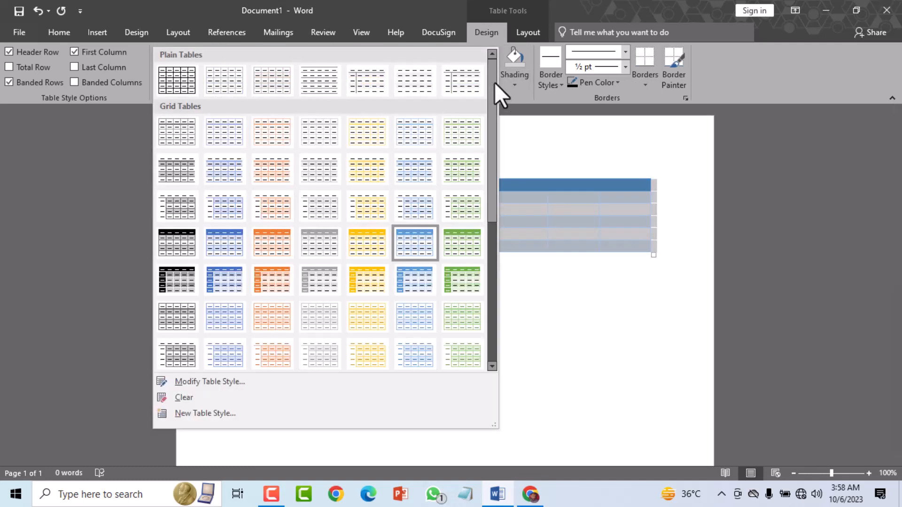
{"action": "left_click", "coordinate": [330, 273]}
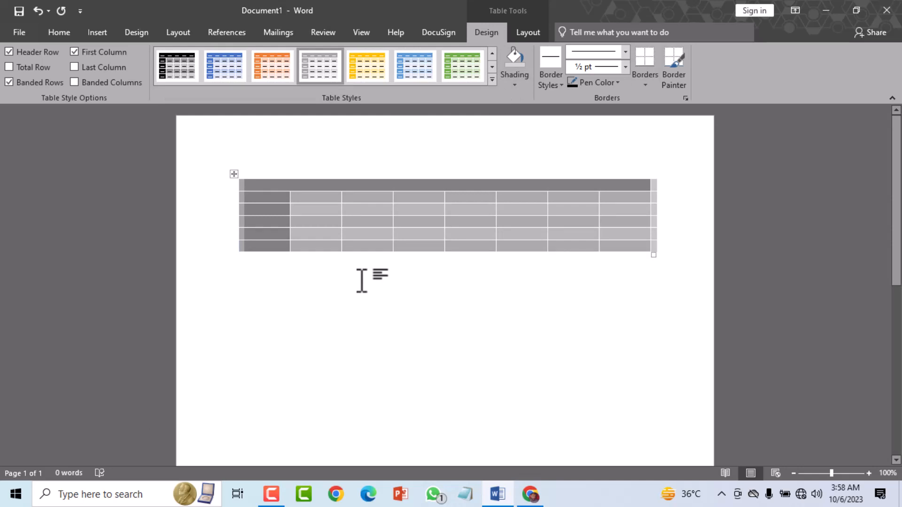
{"action": "left_click", "coordinate": [361, 280]}
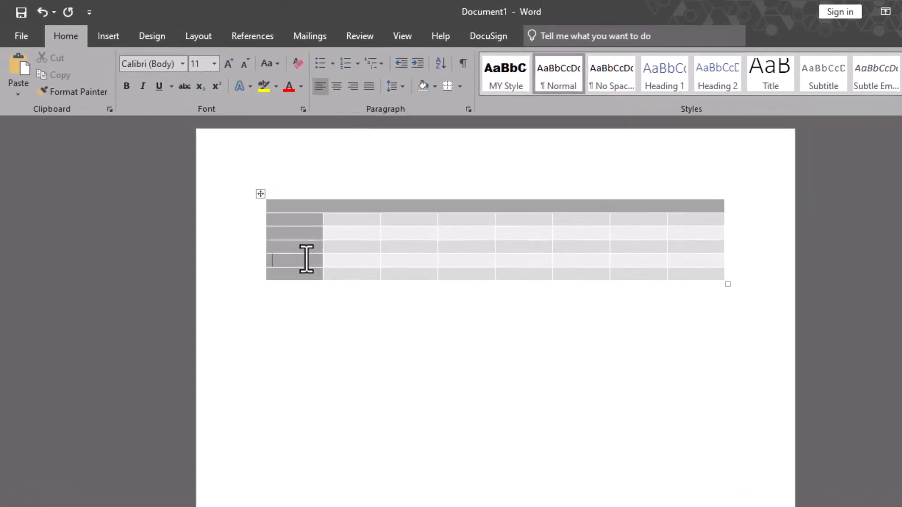
- Turn off the Header Row style option for the table
{"action": "left_click", "coordinate": [274, 231]}
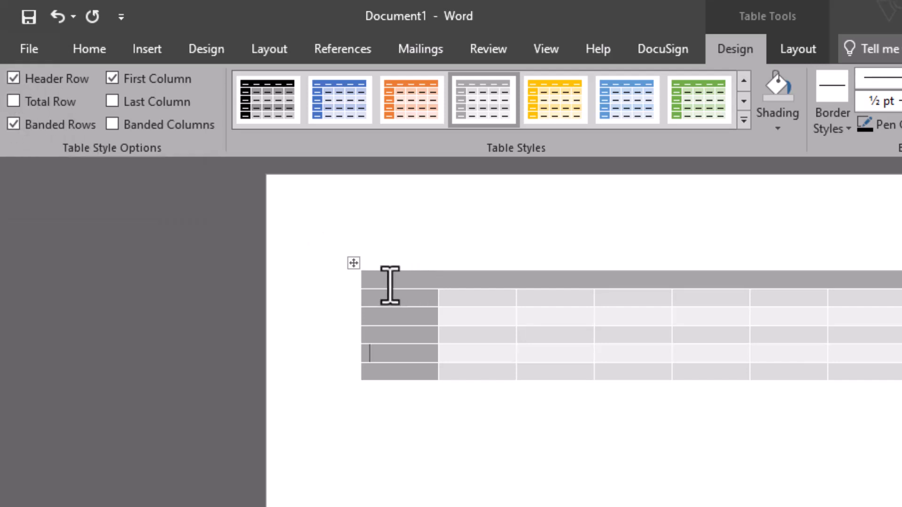
{"action": "left_click", "coordinate": [14, 79]}
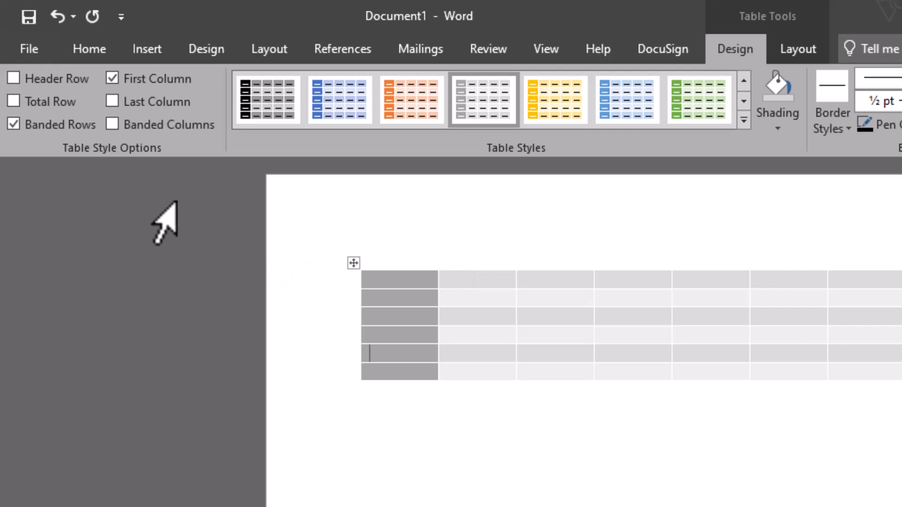
{"action": "left_click", "coordinate": [407, 399]}
{"action": "left_click", "coordinate": [398, 318]}
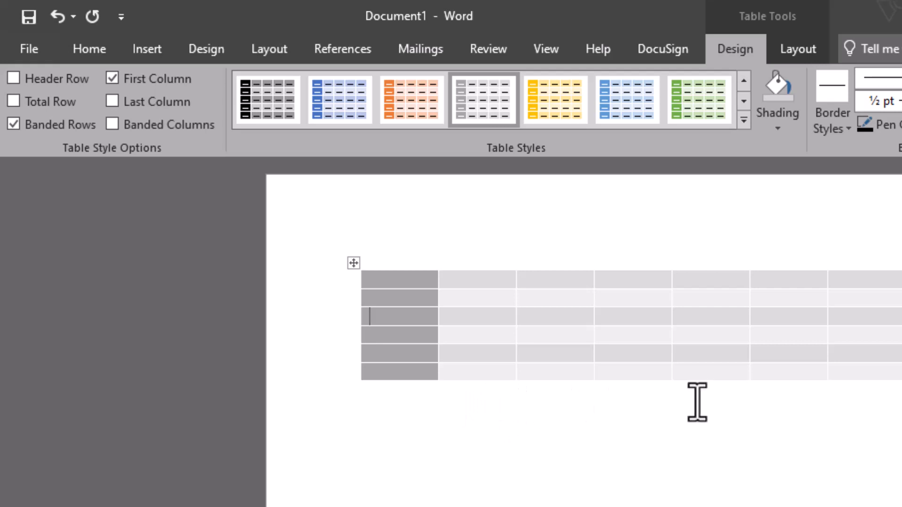
- Try the Total Row option and the table without Banded Rows, restoring each setting after the trial
{"action": "left_click", "coordinate": [14, 103]}
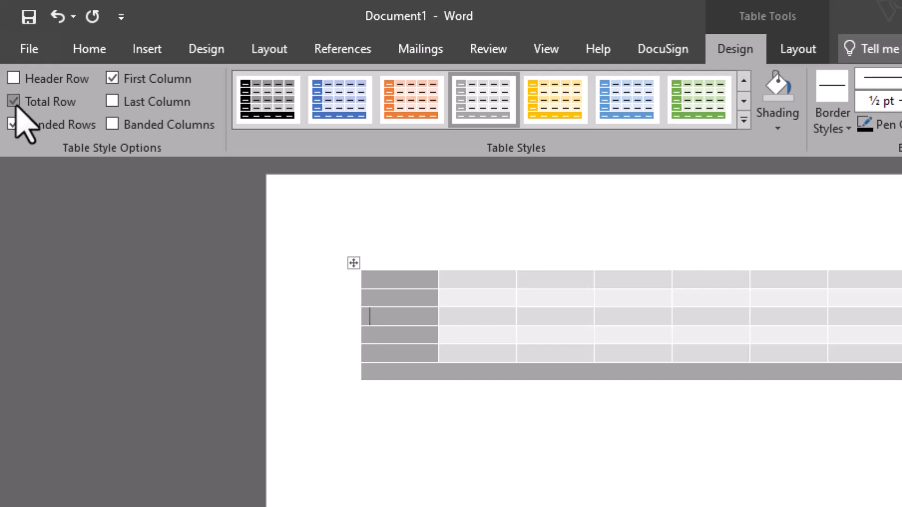
{"action": "left_click", "coordinate": [14, 103]}
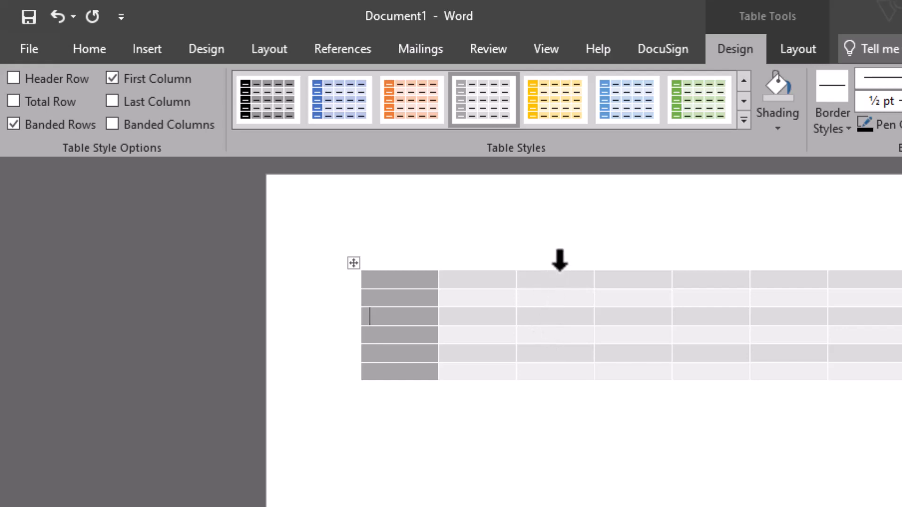
{"action": "left_click", "coordinate": [13, 124]}
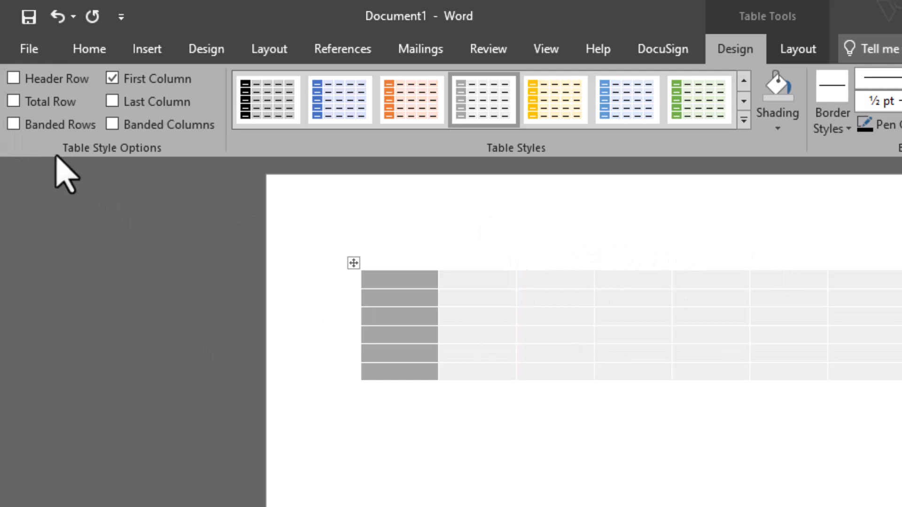
{"action": "left_click", "coordinate": [15, 128]}
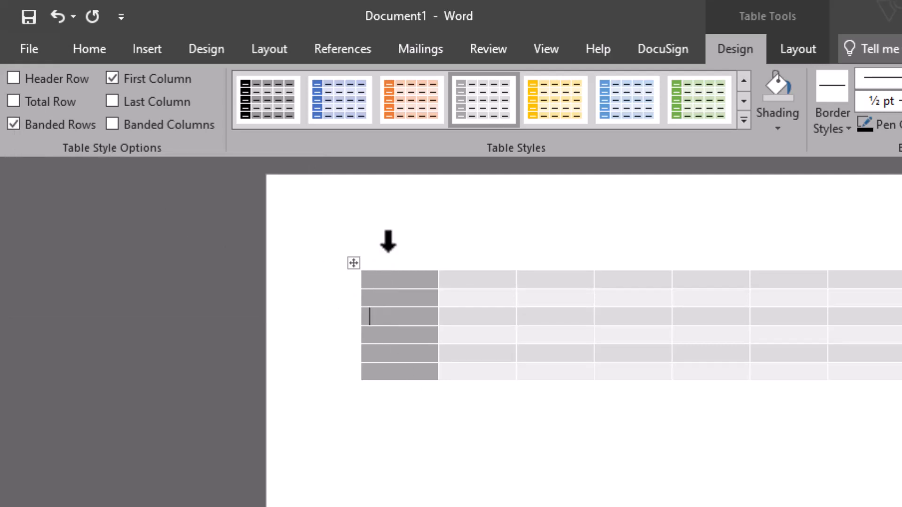
- Toggle the First Column, Last Column and Banded Columns options one at a time, restoring each setting
{"action": "left_click", "coordinate": [112, 79]}
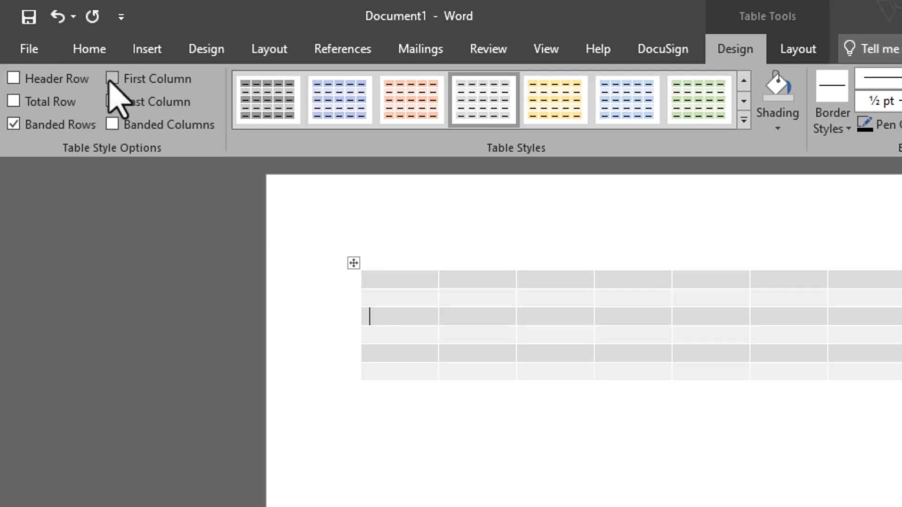
{"action": "left_click", "coordinate": [112, 79]}
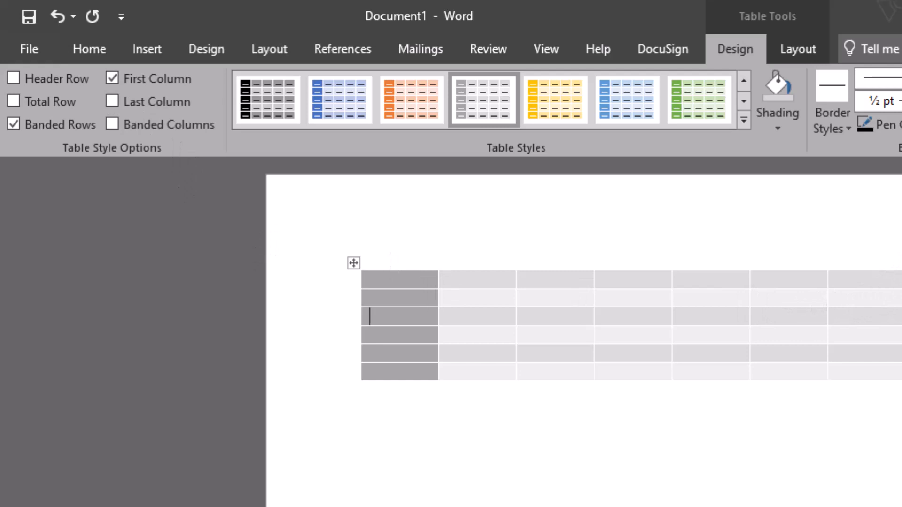
{"action": "left_click", "coordinate": [112, 101]}
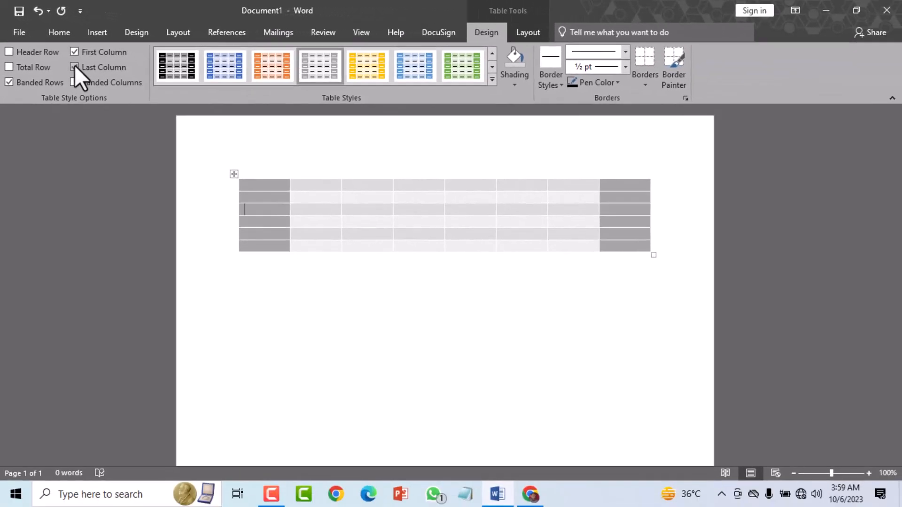
{"action": "left_click", "coordinate": [75, 67]}
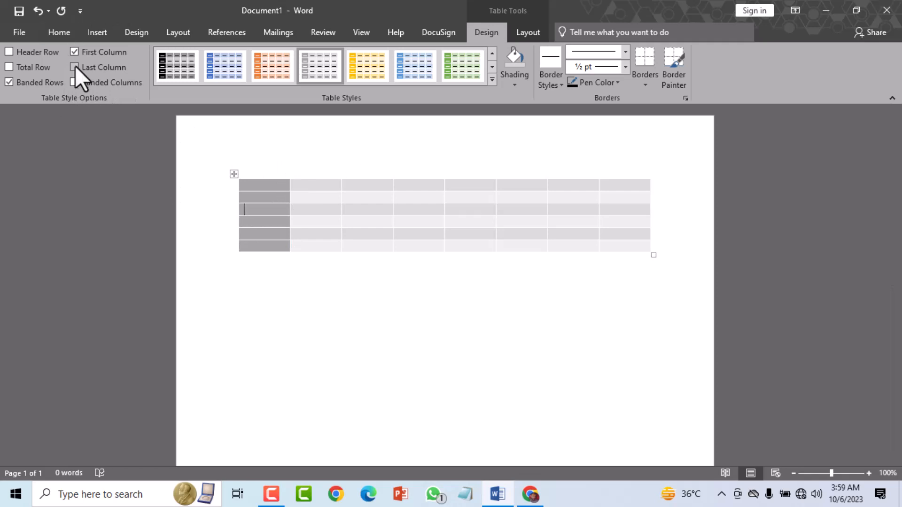
{"action": "left_click", "coordinate": [75, 83]}
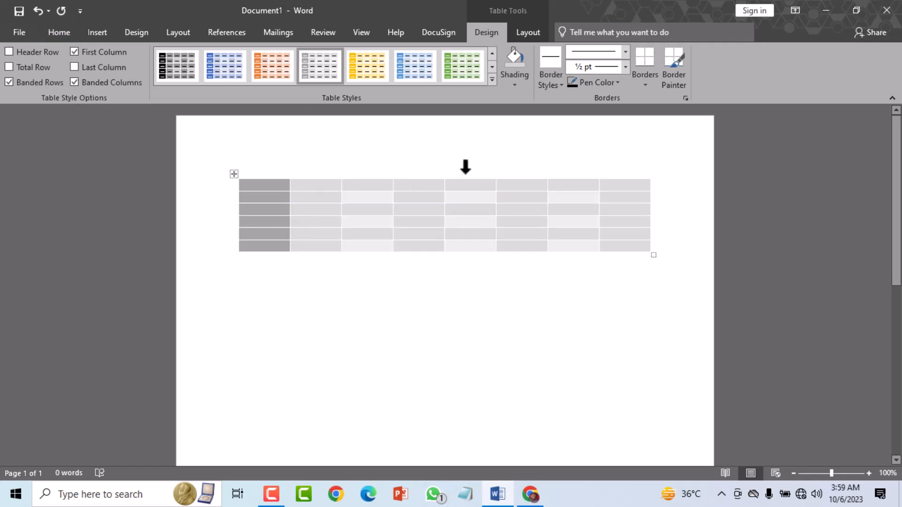
{"action": "left_click", "coordinate": [76, 83]}
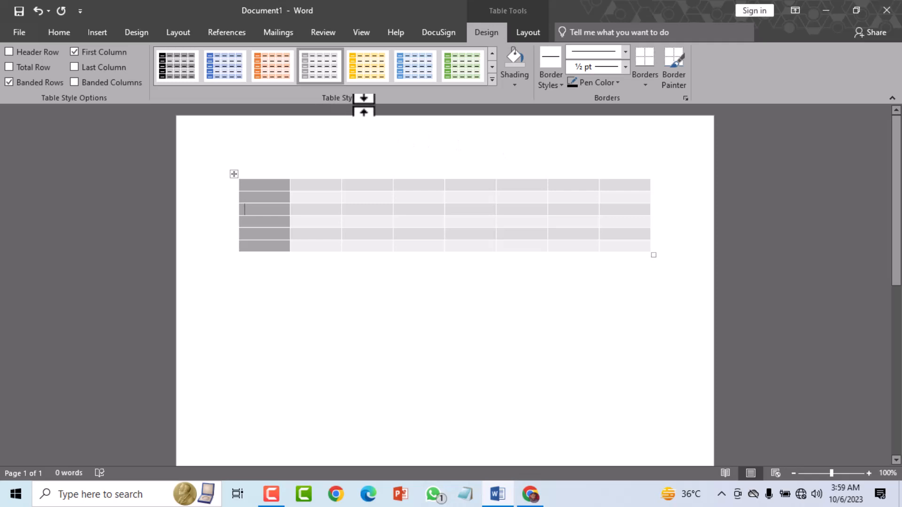
- Apply the green grid style with a solid dark first column and banded rows to the whole table
{"action": "mouse_move", "coordinate": [230, 181]}
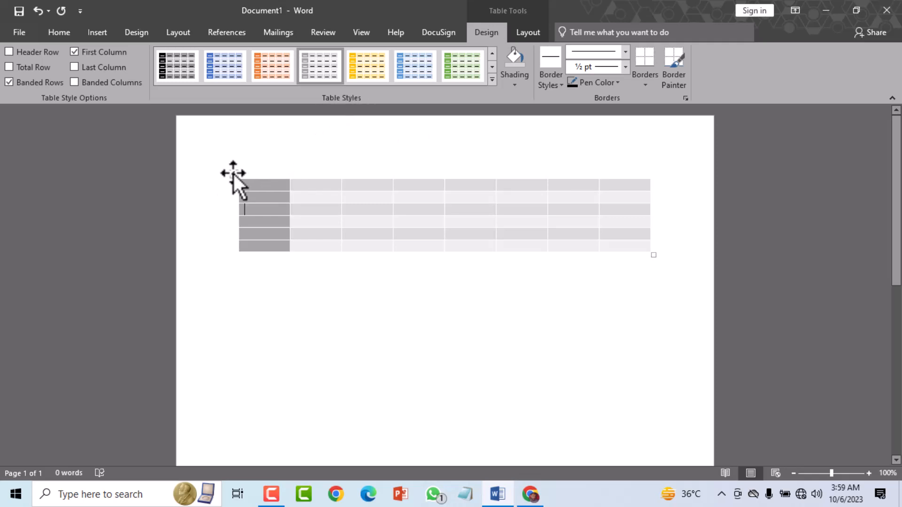
{"action": "left_click", "coordinate": [232, 174]}
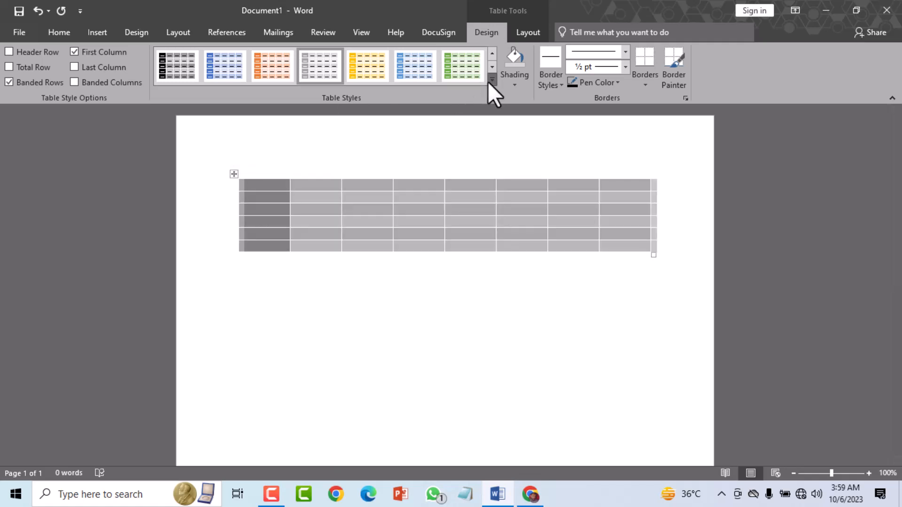
{"action": "left_click", "coordinate": [488, 81]}
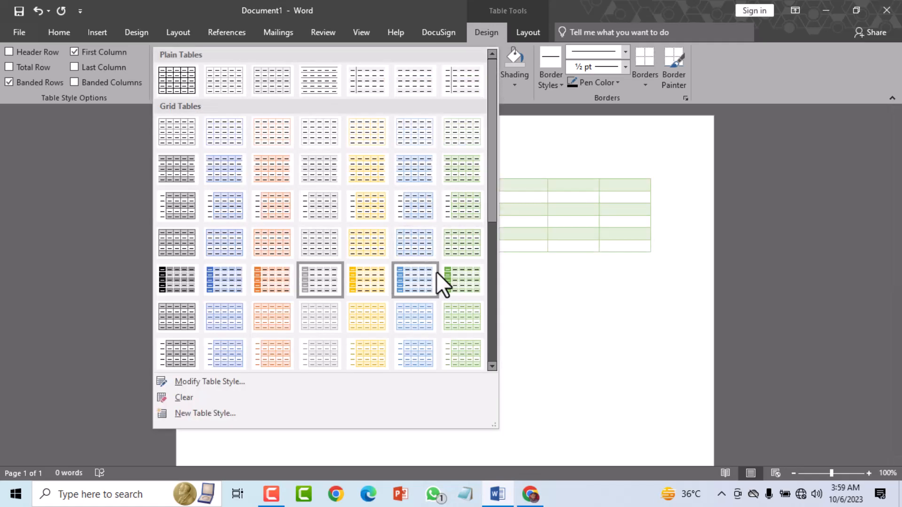
{"action": "left_click", "coordinate": [463, 279]}
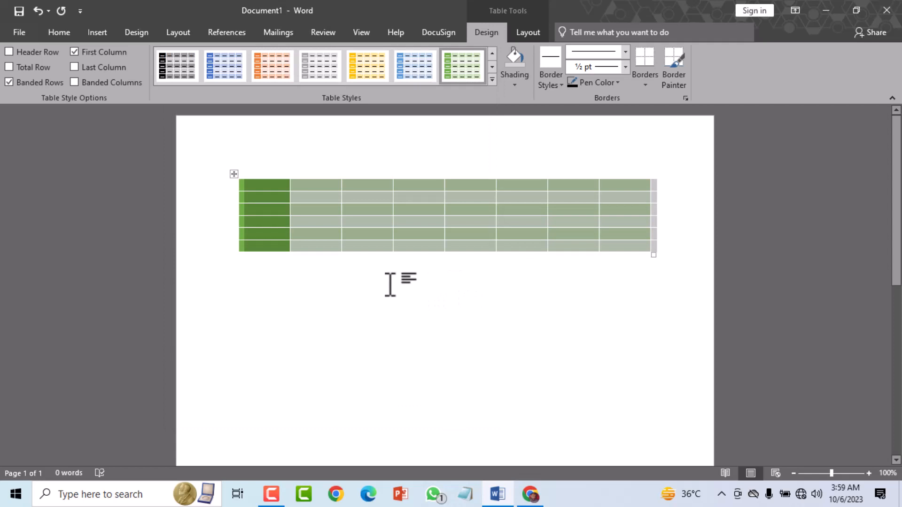
- Browse the full table style gallery down to the List Tables, including the modify, clear and new style options
{"action": "left_click", "coordinate": [491, 81]}
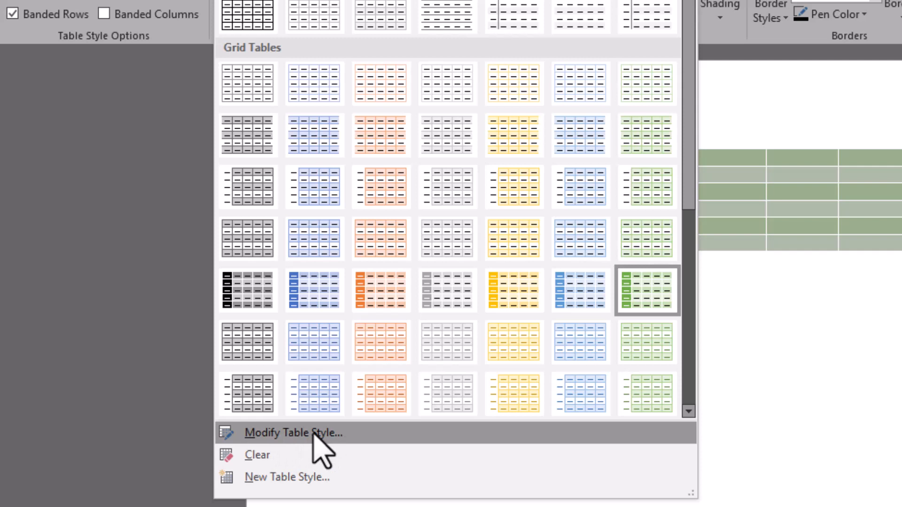
{"action": "scroll", "coordinate": [529, 345], "scroll_direction": "down", "scroll_amount": 5}
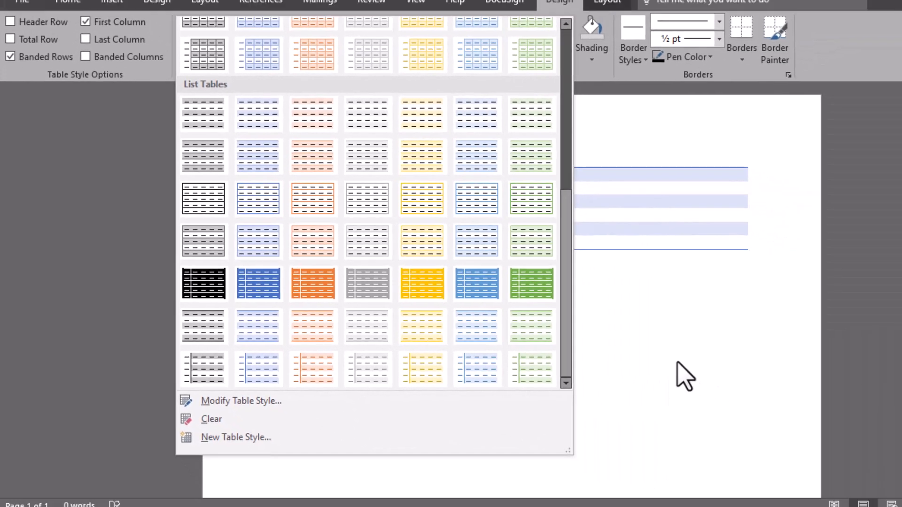
{"action": "left_click", "coordinate": [830, 403]}
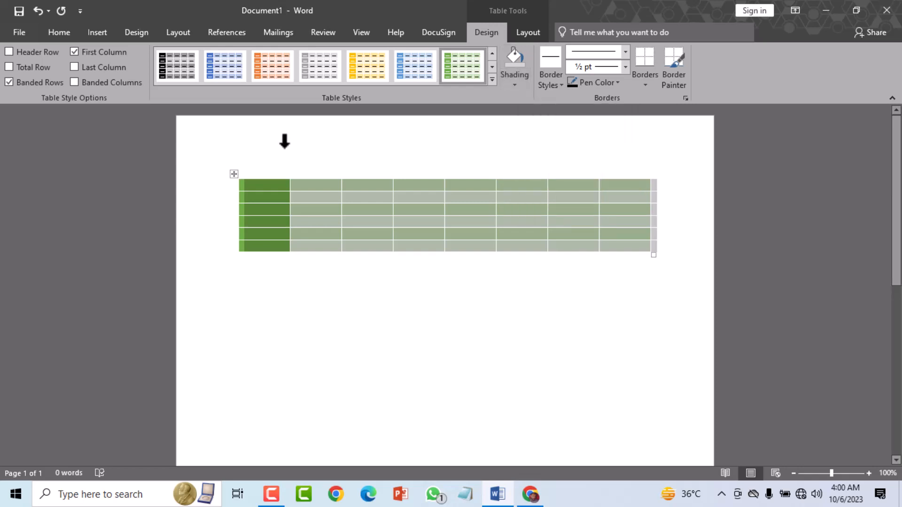
- Shade the first cell of the table's first row with the standard yellow color
{"action": "left_click", "coordinate": [316, 141]}
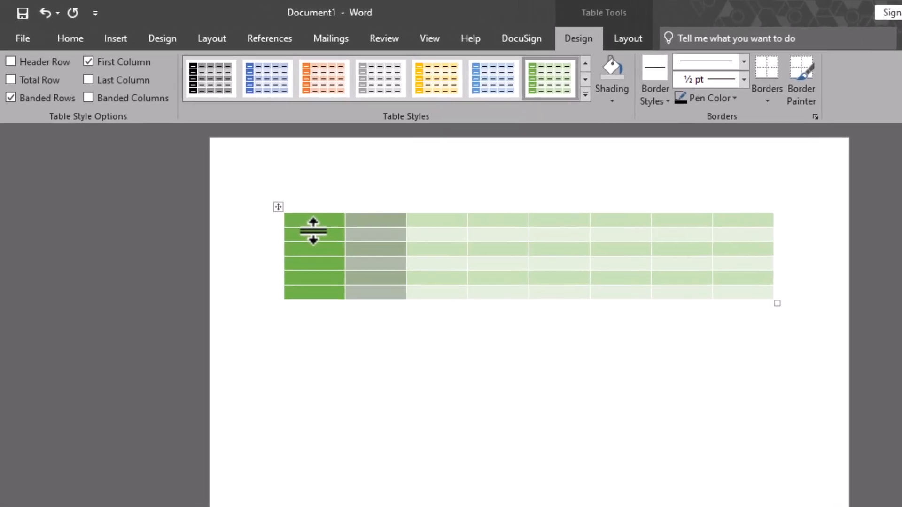
{"action": "left_click", "coordinate": [266, 192]}
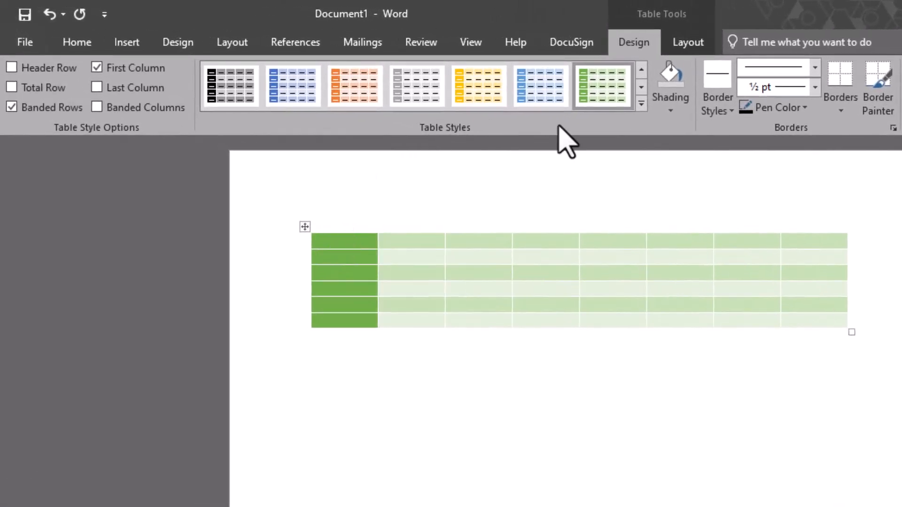
{"action": "left_click", "coordinate": [671, 111]}
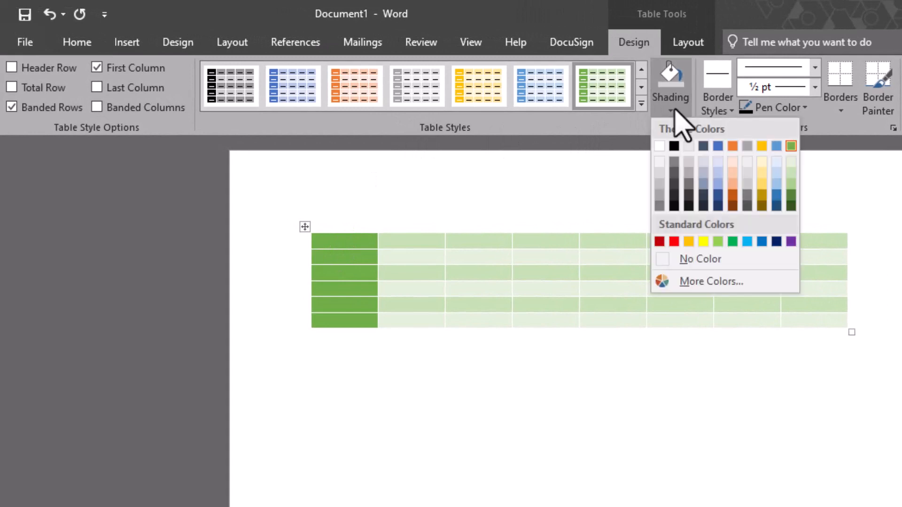
{"action": "left_click", "coordinate": [703, 241]}
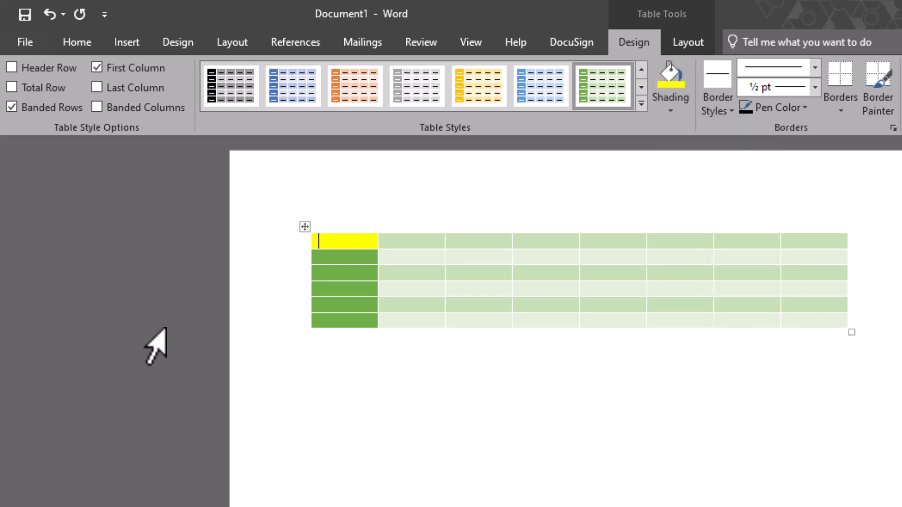
- Remove the shading from the table's first cell with No Color and reapply the standard yellow
{"action": "left_click", "coordinate": [663, 111]}
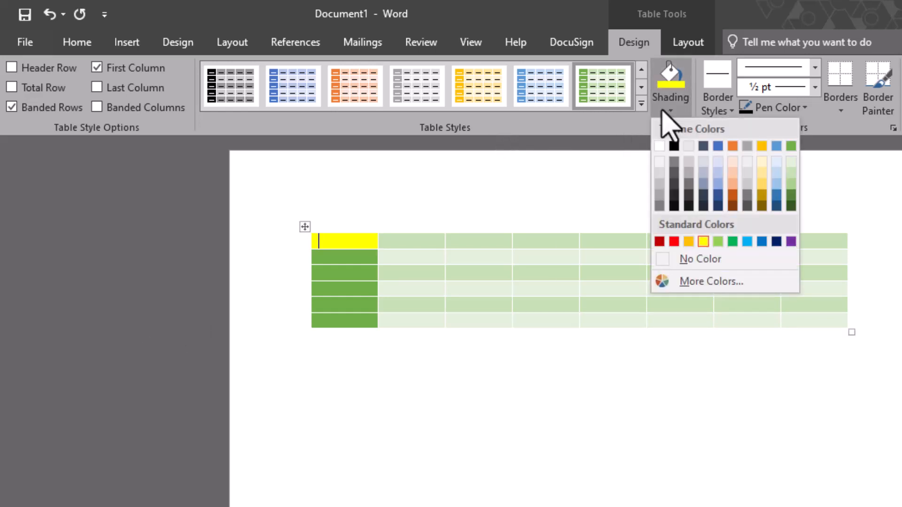
{"action": "left_click", "coordinate": [669, 259]}
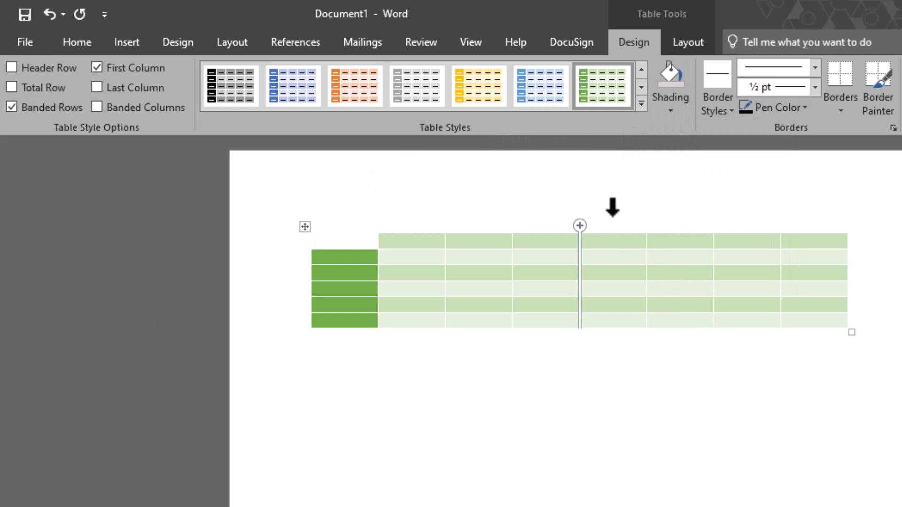
{"action": "left_click", "coordinate": [501, 261]}
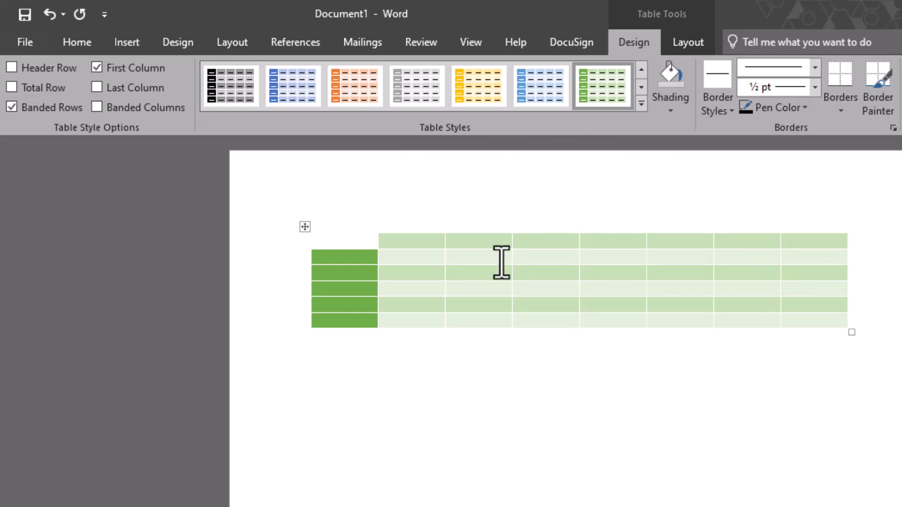
{"action": "left_click", "coordinate": [331, 243]}
{"action": "left_click", "coordinate": [678, 109]}
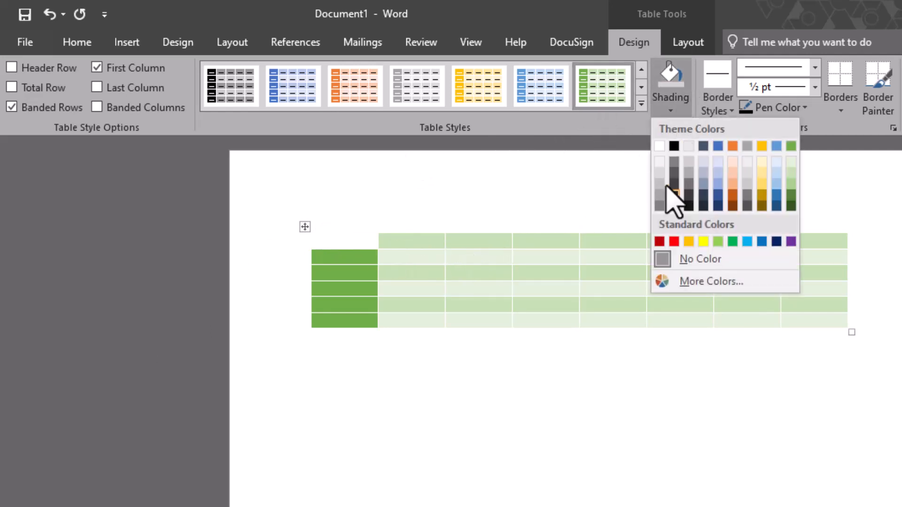
{"action": "left_click", "coordinate": [703, 242]}
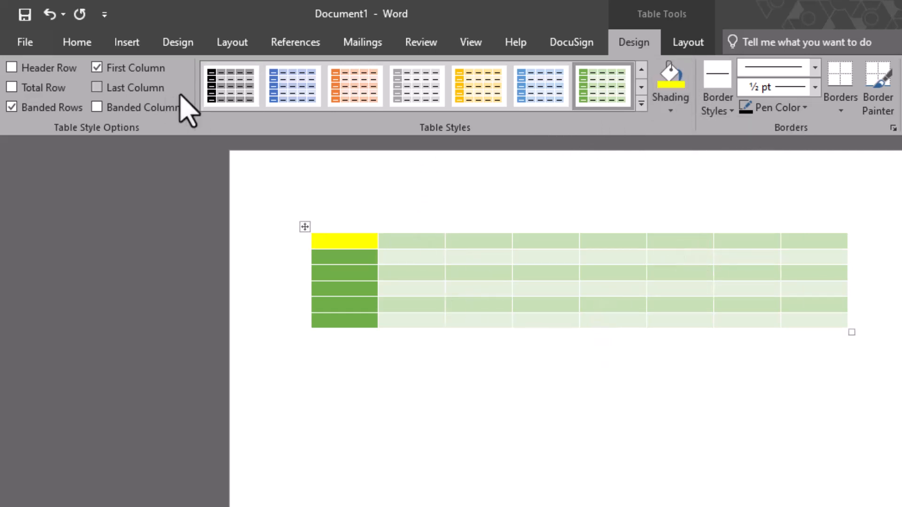
- Choose the orange double-line theme border style while working in the second cell of the first column
{"action": "left_click", "coordinate": [731, 112]}
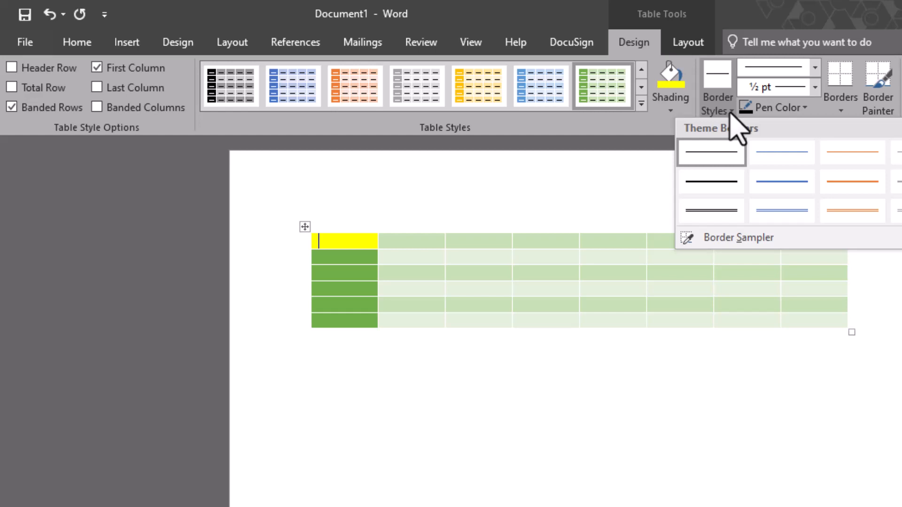
{"action": "left_click", "coordinate": [359, 257]}
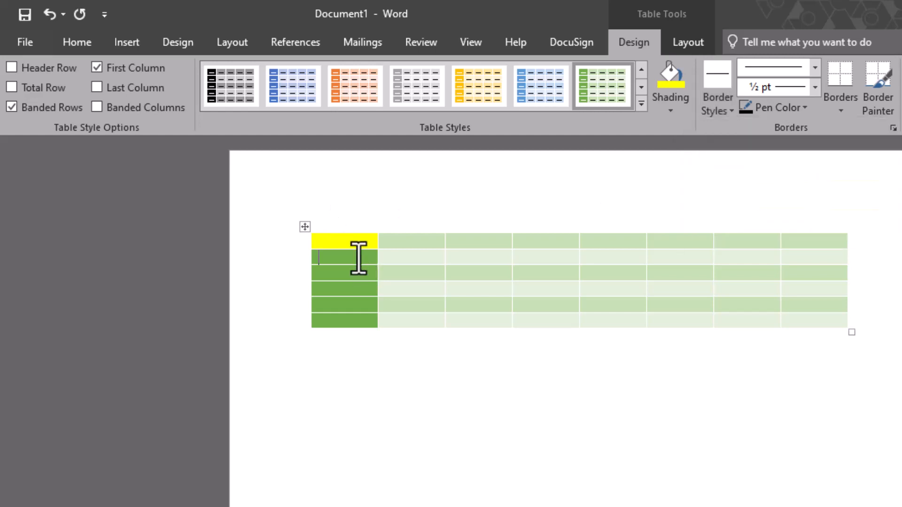
{"action": "left_click", "coordinate": [715, 108]}
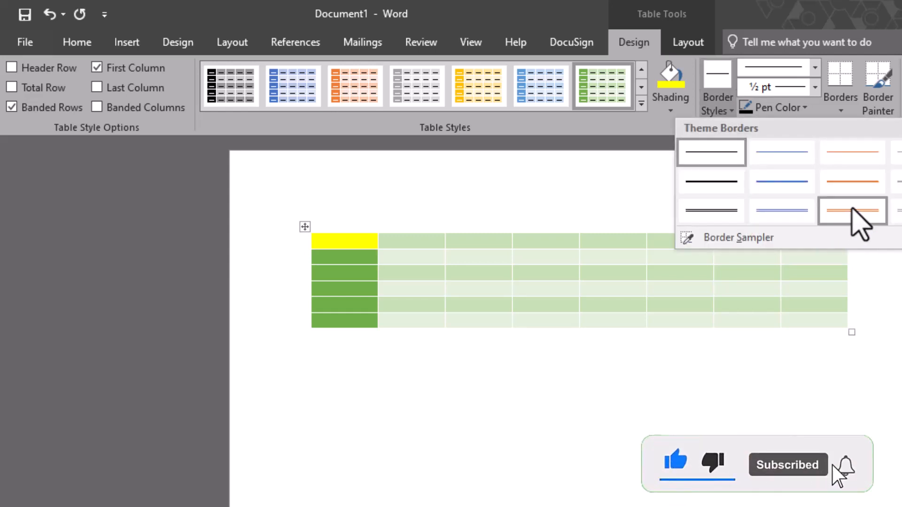
{"action": "left_click", "coordinate": [851, 210]}
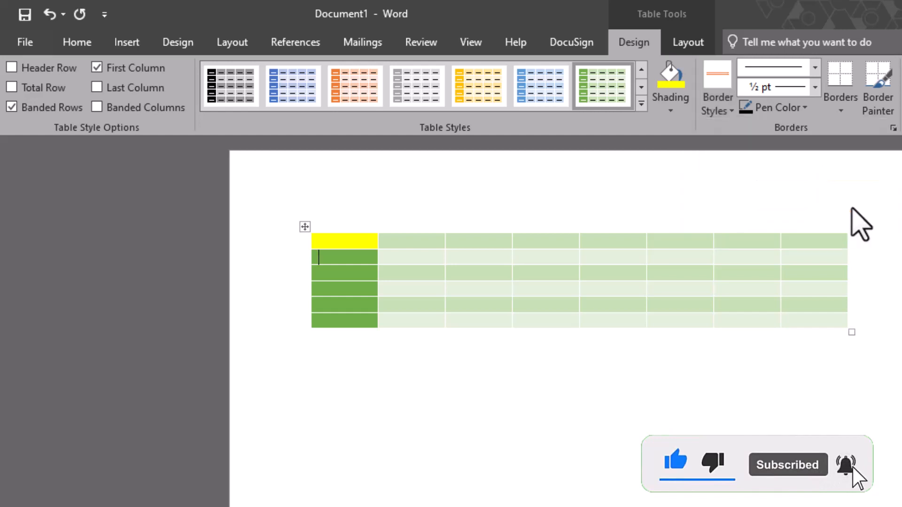
- Set the border pen to a thick-and-thin line style, 4½ pt wide, in standard red
{"action": "left_click", "coordinate": [815, 67]}
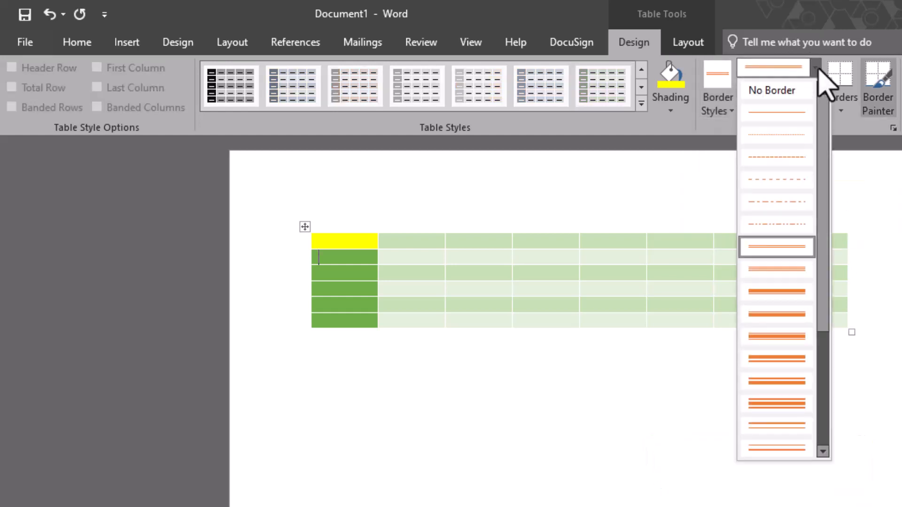
{"action": "left_click", "coordinate": [777, 291]}
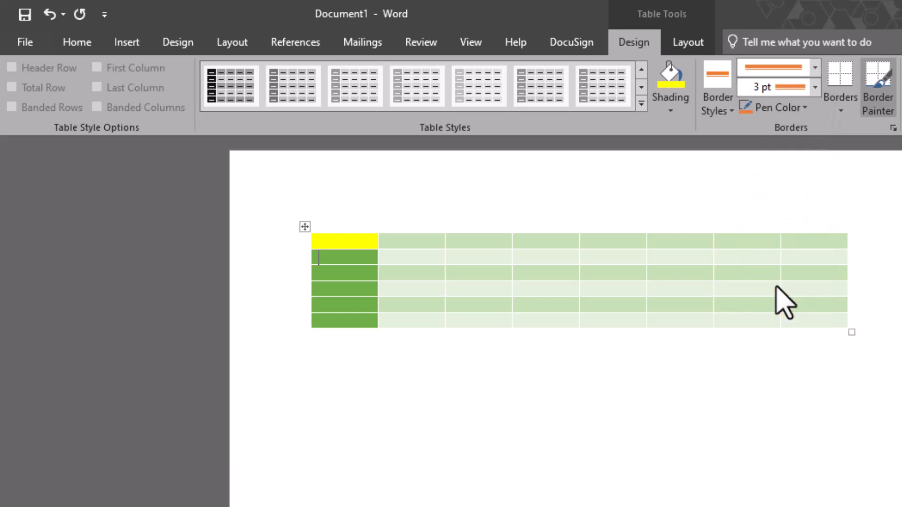
{"action": "left_click", "coordinate": [815, 88]}
{"action": "left_click", "coordinate": [799, 180]}
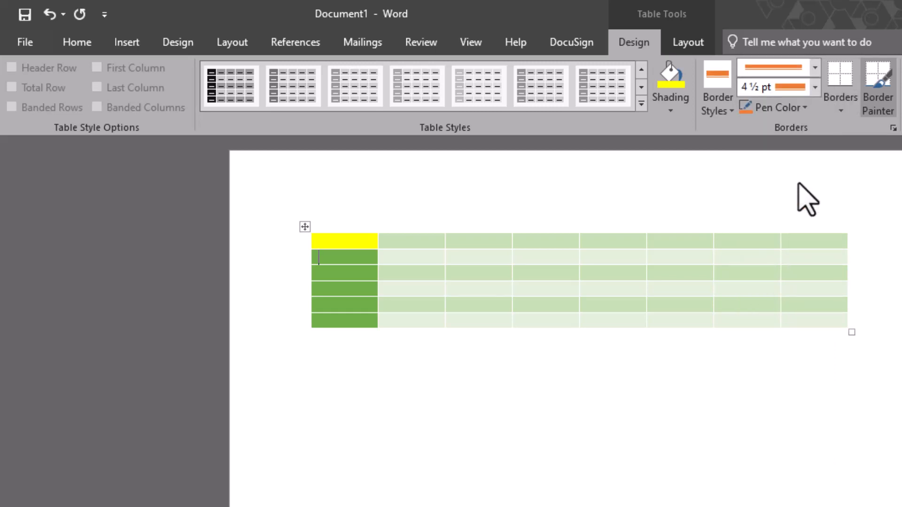
{"action": "left_click", "coordinate": [805, 109]}
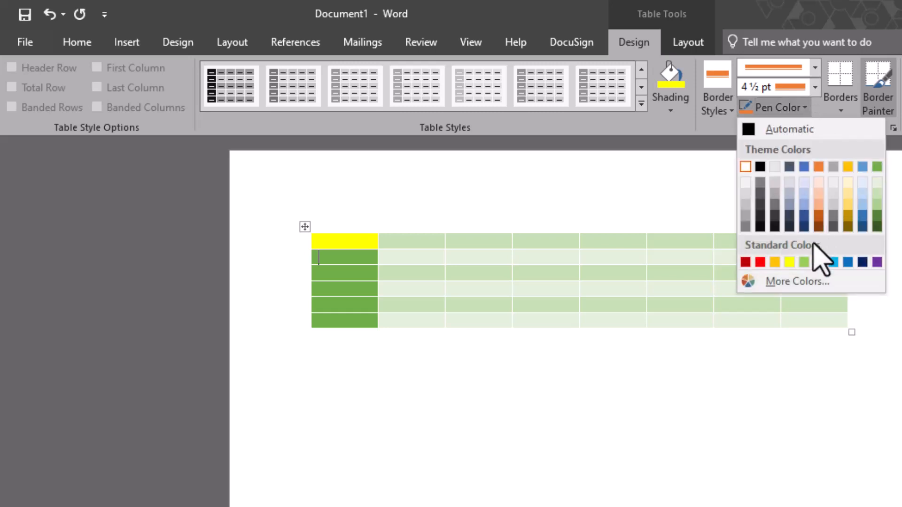
{"action": "left_click", "coordinate": [760, 261]}
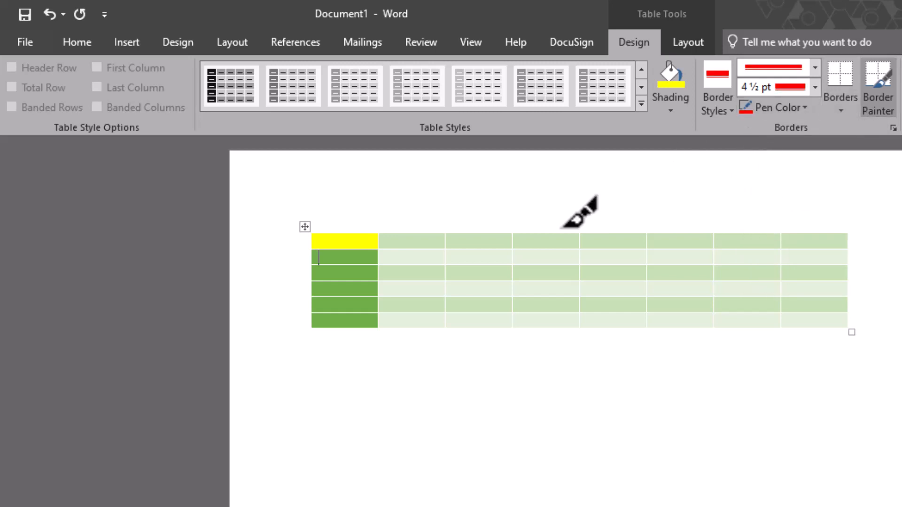
{"action": "left_click", "coordinate": [841, 111]}
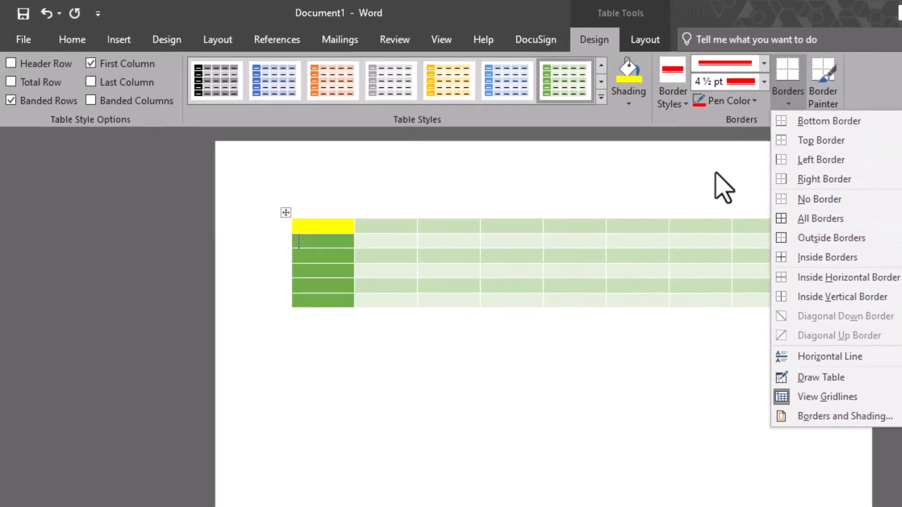
{"action": "left_click", "coordinate": [765, 185]}
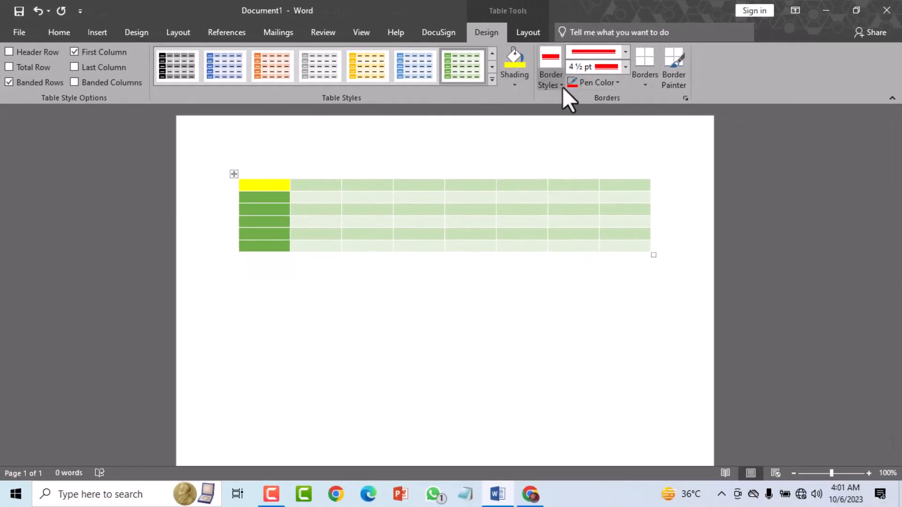
- Start from a light blue theme border style and set the border pen to a 1½ pt double line in light gold
{"action": "left_click", "coordinate": [559, 83]}
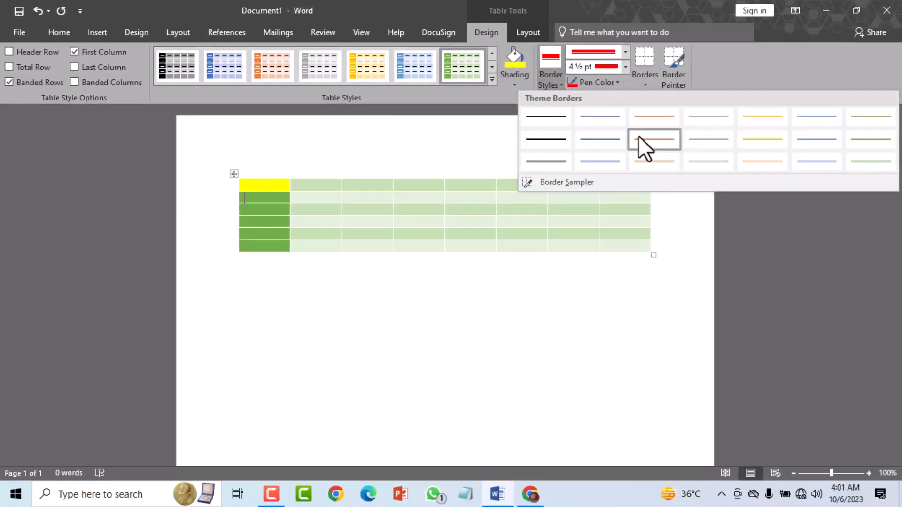
{"action": "left_click", "coordinate": [809, 147]}
{"action": "left_click", "coordinate": [626, 52]}
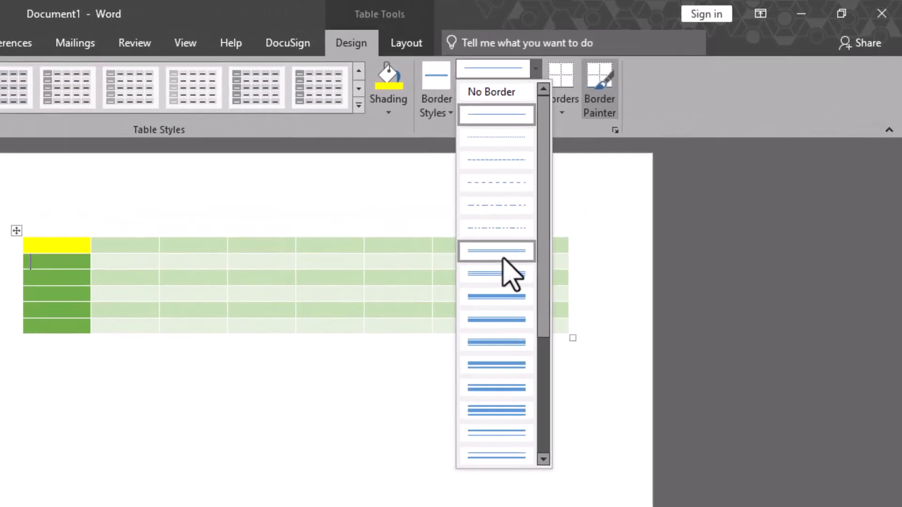
{"action": "left_click", "coordinate": [602, 211]}
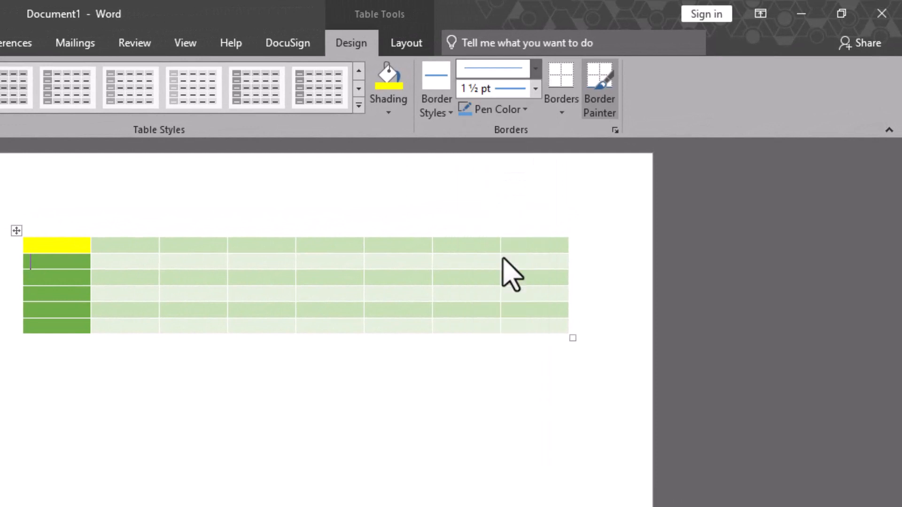
{"action": "left_click", "coordinate": [536, 88]}
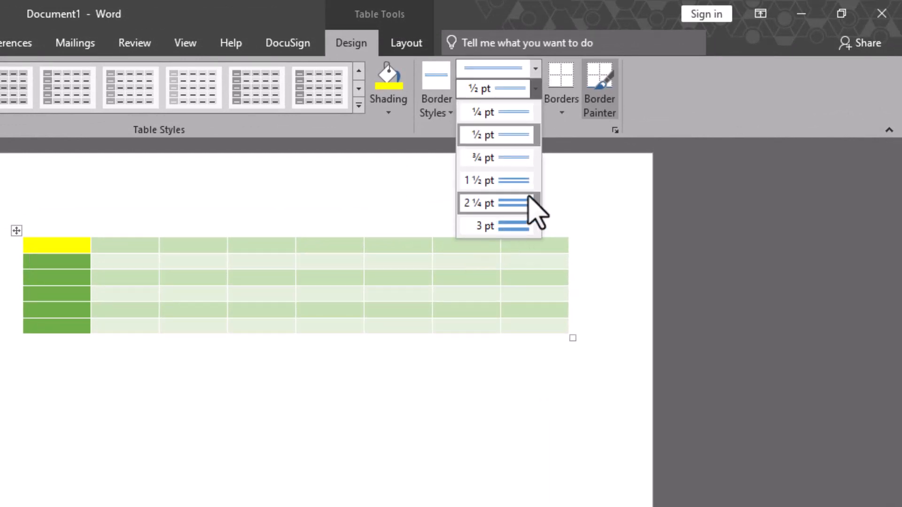
{"action": "left_click", "coordinate": [516, 181]}
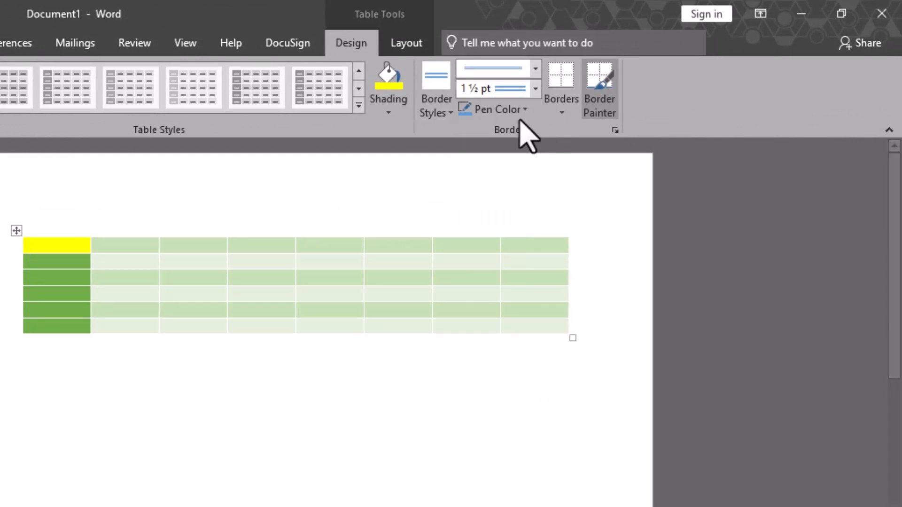
{"action": "left_click", "coordinate": [468, 108]}
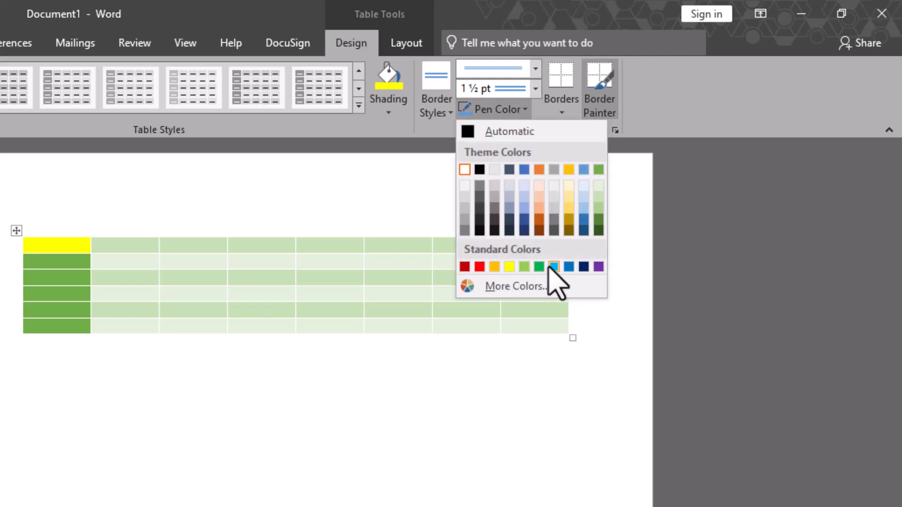
{"action": "left_click", "coordinate": [569, 208]}
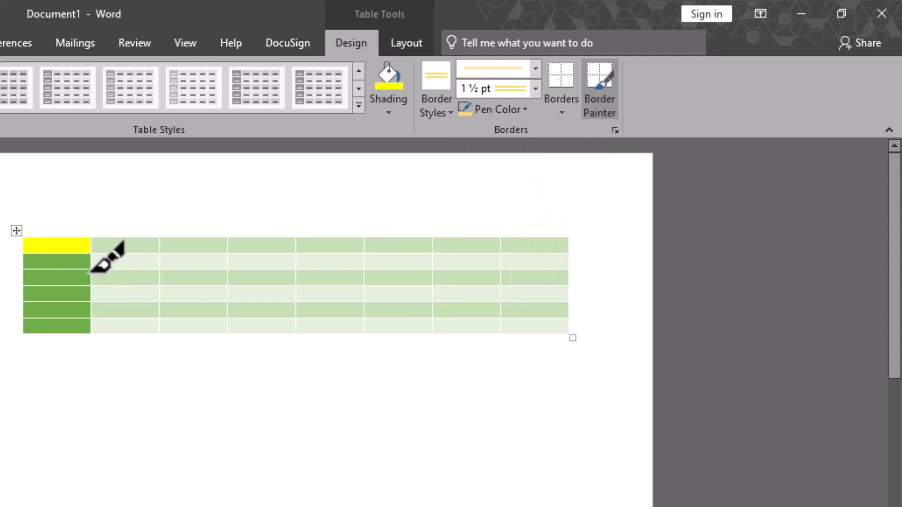
- Paint double borders on the right edges of columns 2, 3, 5 and 6, below row 2 in columns 2 and 4, and below row 1 in columns 6–7
{"action": "left_click_drag", "start_coordinate": [92, 270], "coordinate": [141, 270]}
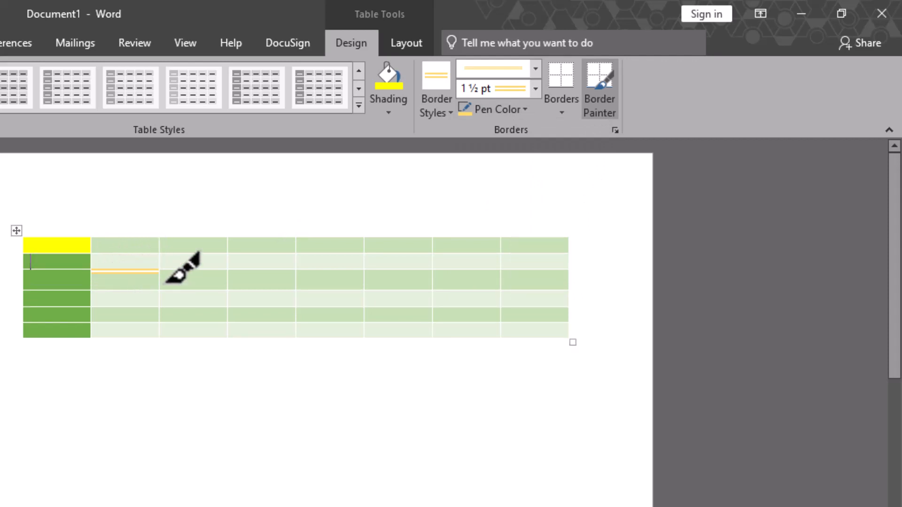
{"action": "left_click_drag", "start_coordinate": [161, 238], "coordinate": [161, 336]}
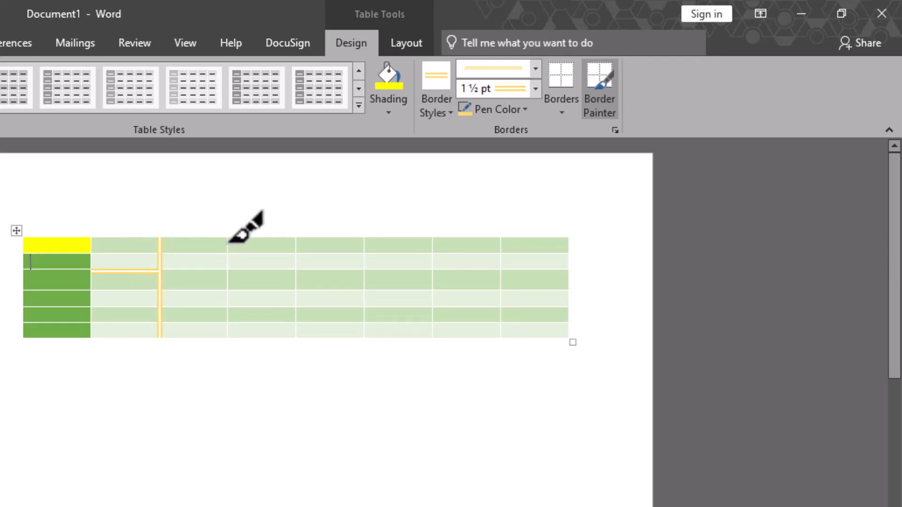
{"action": "left_click_drag", "start_coordinate": [228, 240], "coordinate": [229, 336]}
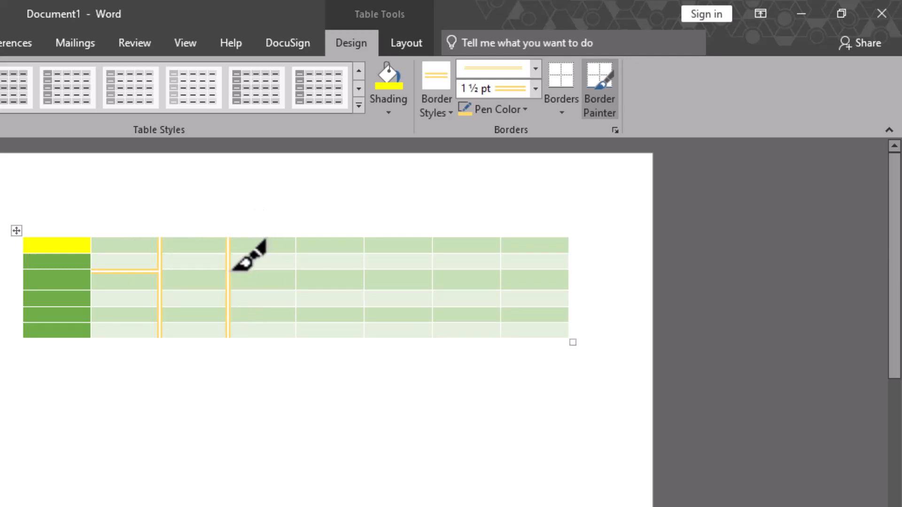
{"action": "left_click_drag", "start_coordinate": [230, 270], "coordinate": [296, 270]}
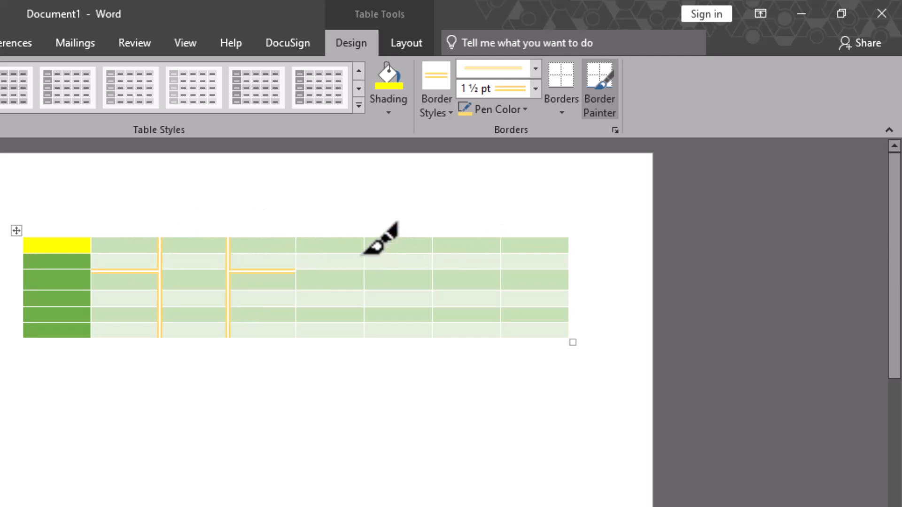
{"action": "left_click_drag", "start_coordinate": [365, 239], "coordinate": [365, 336]}
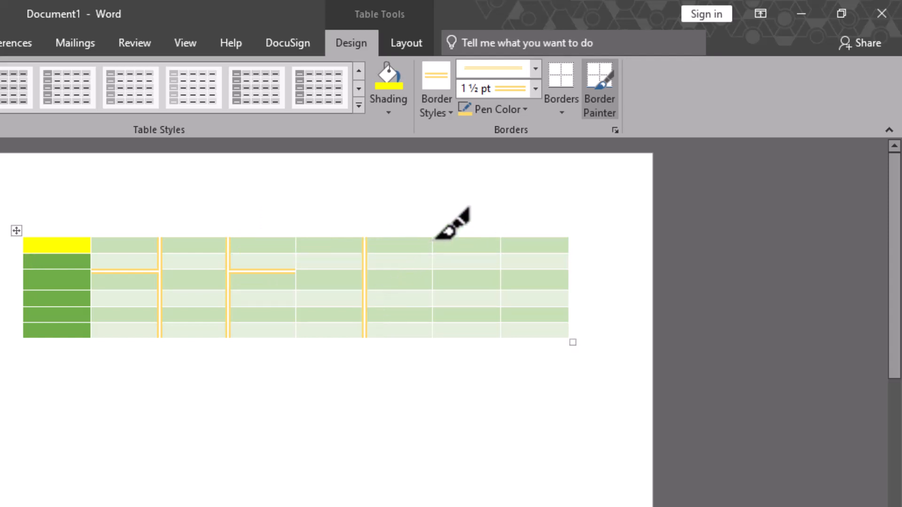
{"action": "left_click_drag", "start_coordinate": [431, 239], "coordinate": [433, 336]}
{"action": "left_click_drag", "start_coordinate": [364, 255], "coordinate": [499, 254]}
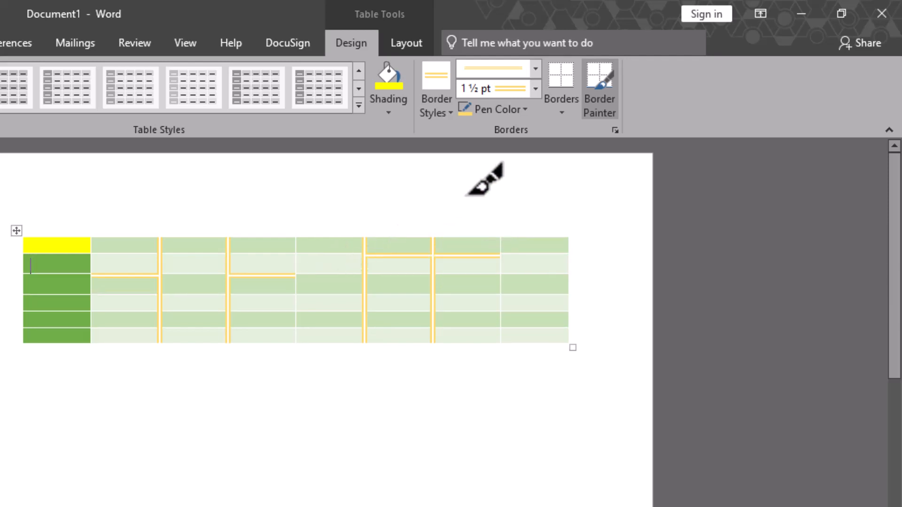
{"action": "key", "text": "Escape"}
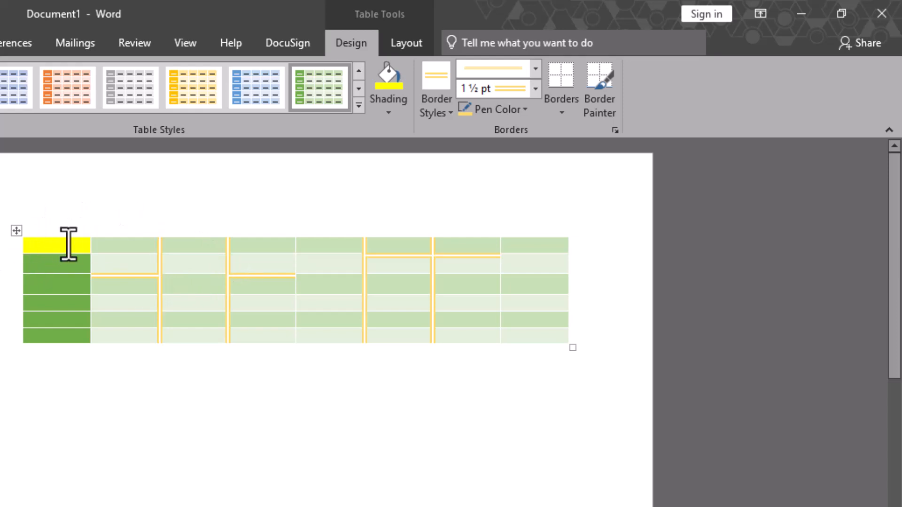
- Apply All Borders to the whole table with the light gold 1½ pt double line
{"action": "left_click", "coordinate": [16, 230]}
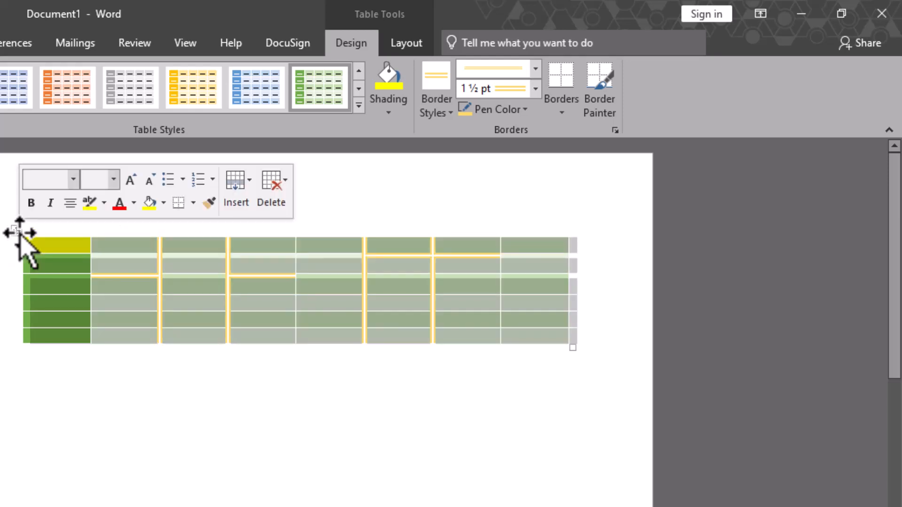
{"action": "left_click", "coordinate": [562, 111]}
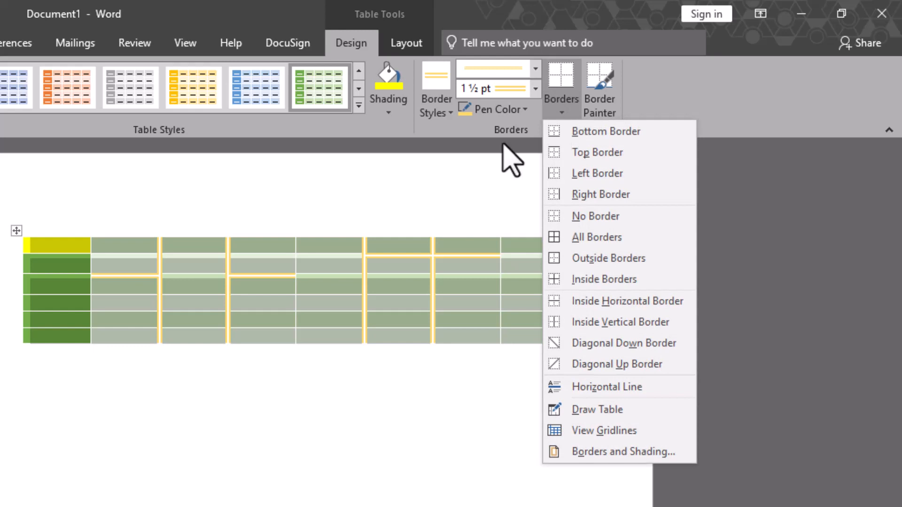
{"action": "left_click", "coordinate": [603, 244]}
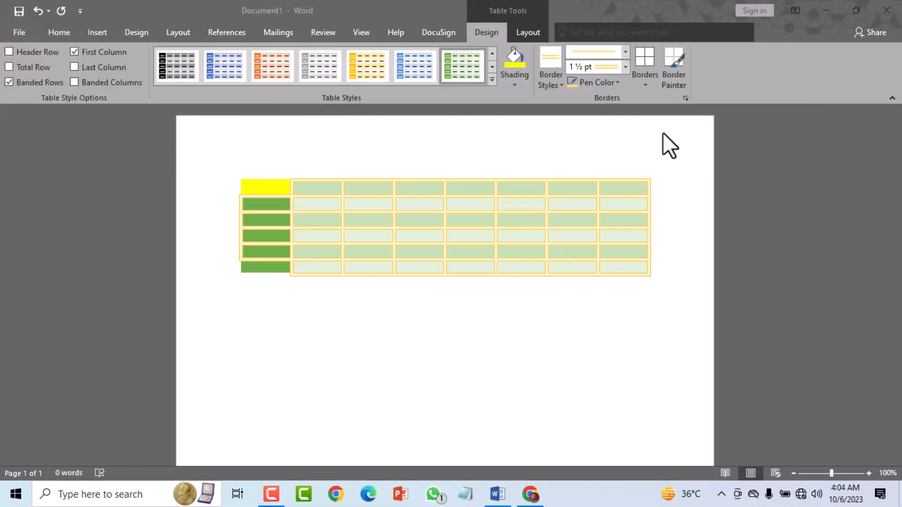
- Remove all borders from the whole table and apply the first Plain Tables style, the black grid
{"action": "left_click", "coordinate": [236, 172]}
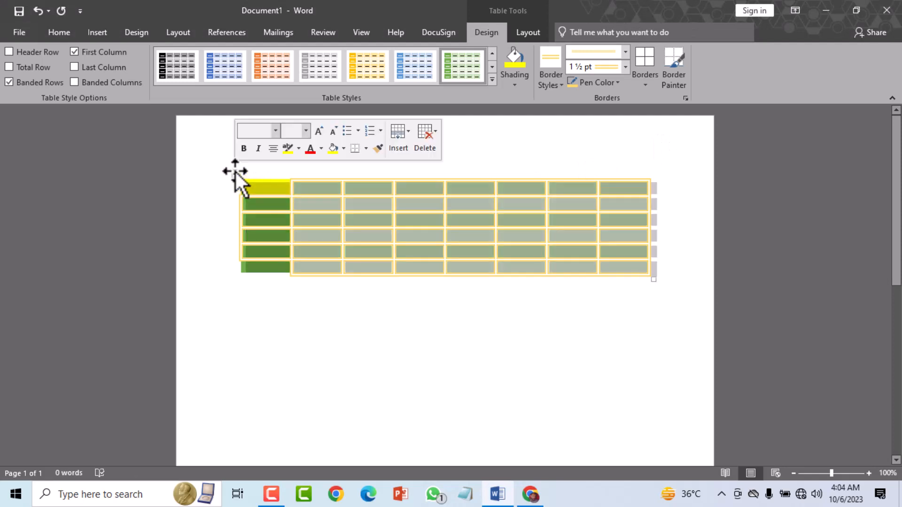
{"action": "left_click", "coordinate": [644, 85]}
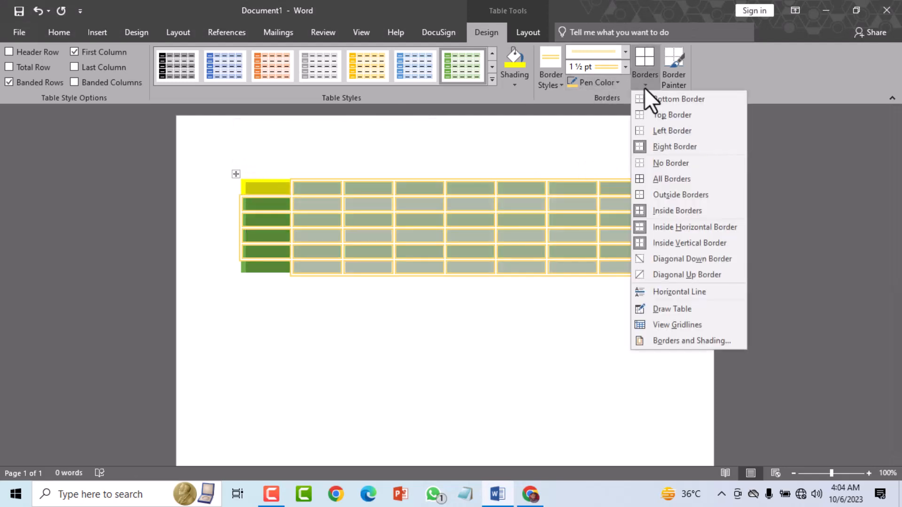
{"action": "left_click", "coordinate": [665, 165]}
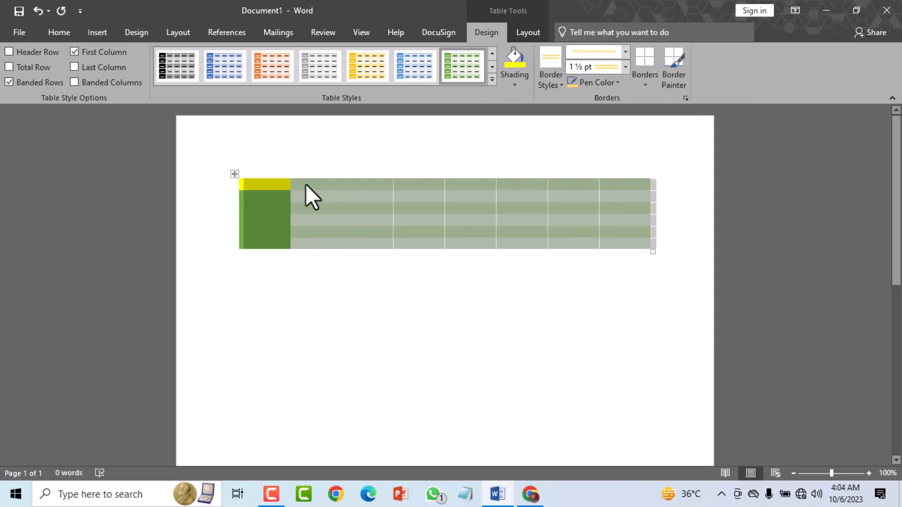
{"action": "left_click", "coordinate": [491, 80]}
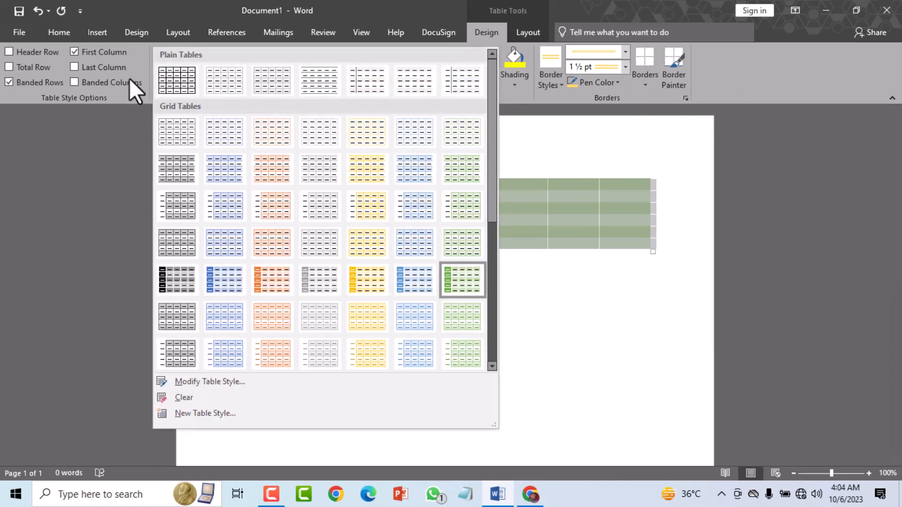
{"action": "left_click", "coordinate": [172, 82]}
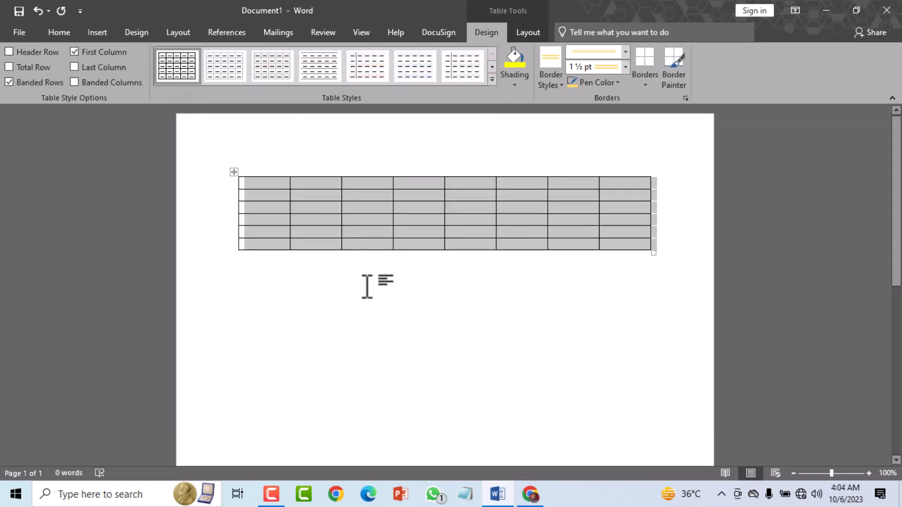
{"action": "left_click", "coordinate": [366, 286]}
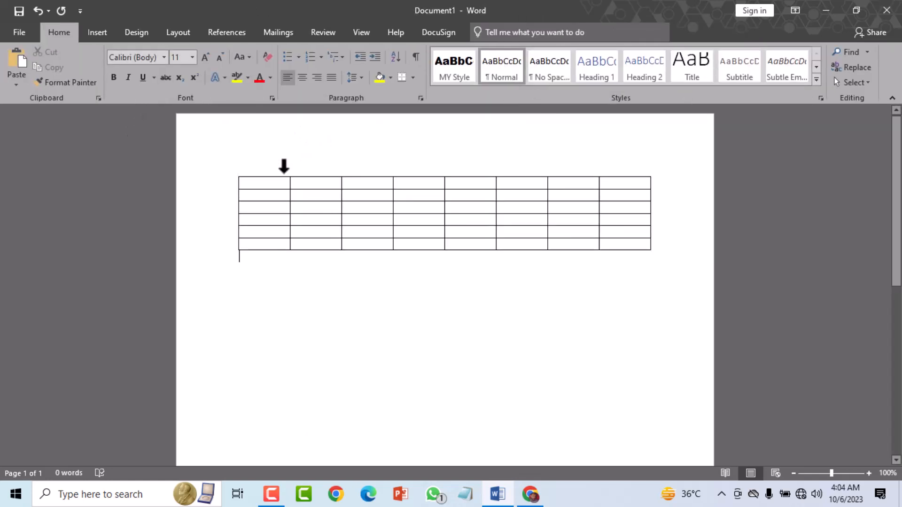
- Paint the light gold 1½ pt double border on the table's four outer edges and the vertical line between columns 4 and 5
{"action": "left_click", "coordinate": [277, 183]}
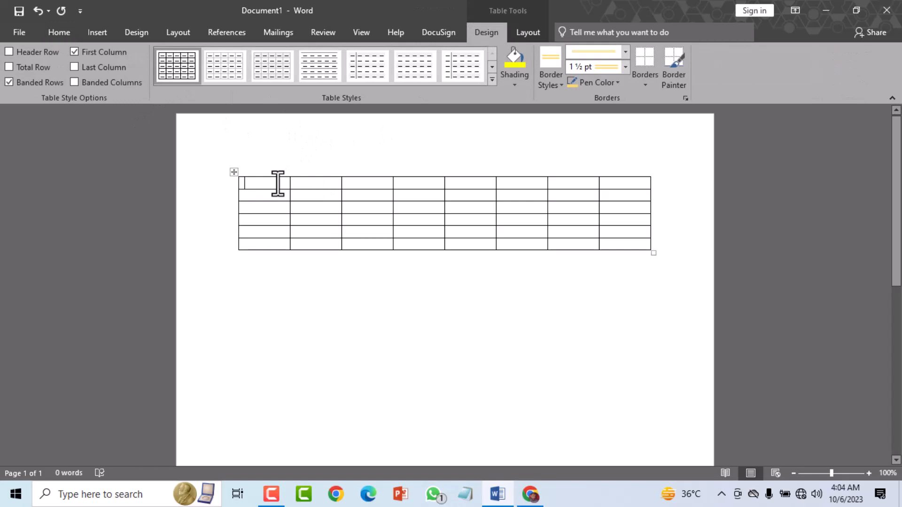
{"action": "left_click", "coordinate": [680, 74]}
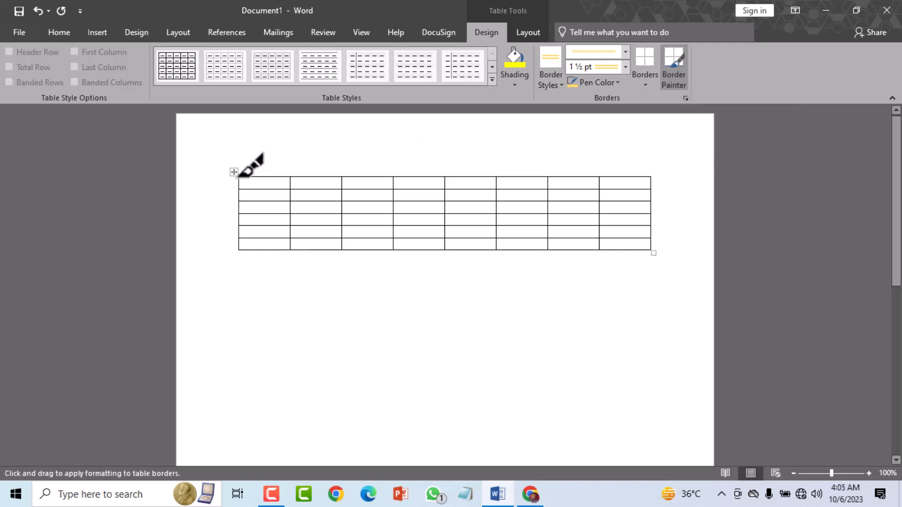
{"action": "mouse_move", "coordinate": [240, 178]}
{"action": "left_mouse_down"}
{"action": "mouse_move", "coordinate": [240, 251]}
{"action": "mouse_move", "coordinate": [650, 251]}
{"action": "left_mouse_up"}
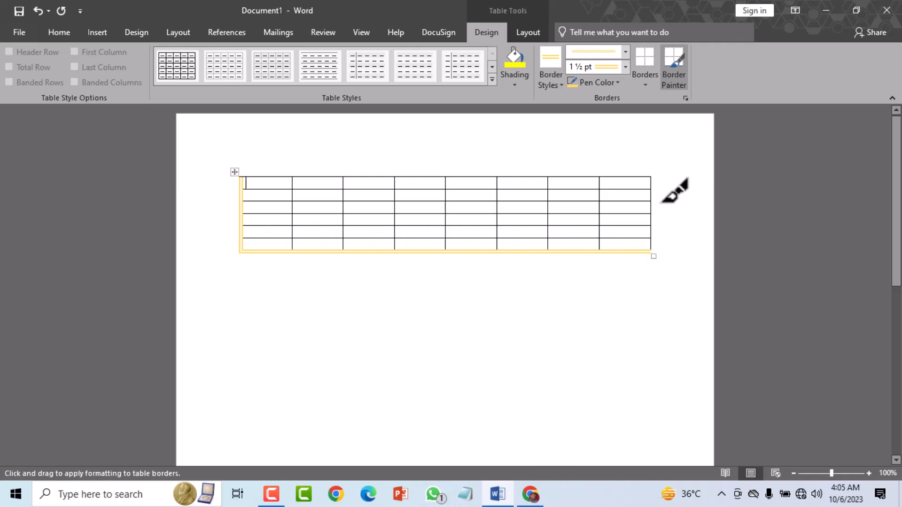
{"action": "left_click_drag", "start_coordinate": [650, 178], "coordinate": [651, 250]}
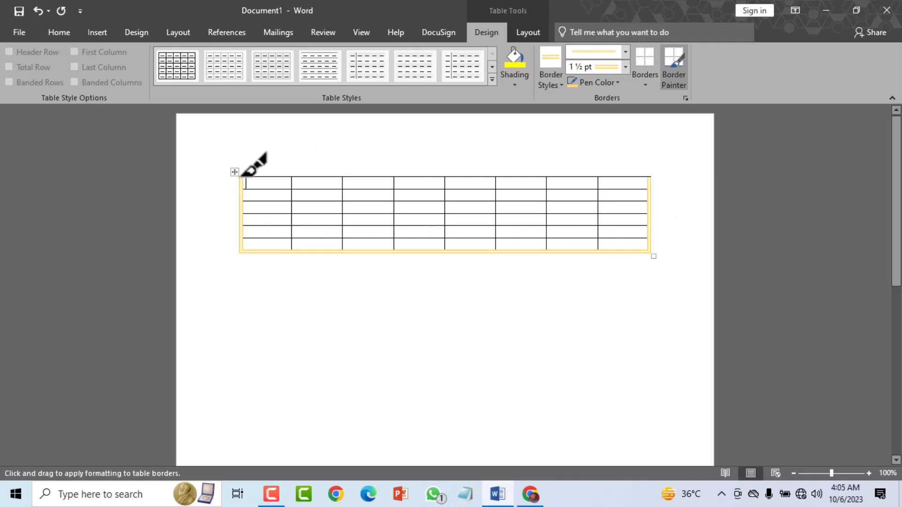
{"action": "mouse_move", "coordinate": [242, 176]}
{"action": "left_mouse_down"}
{"action": "mouse_move", "coordinate": [445, 180]}
{"action": "mouse_move", "coordinate": [447, 254]}
{"action": "left_mouse_up"}
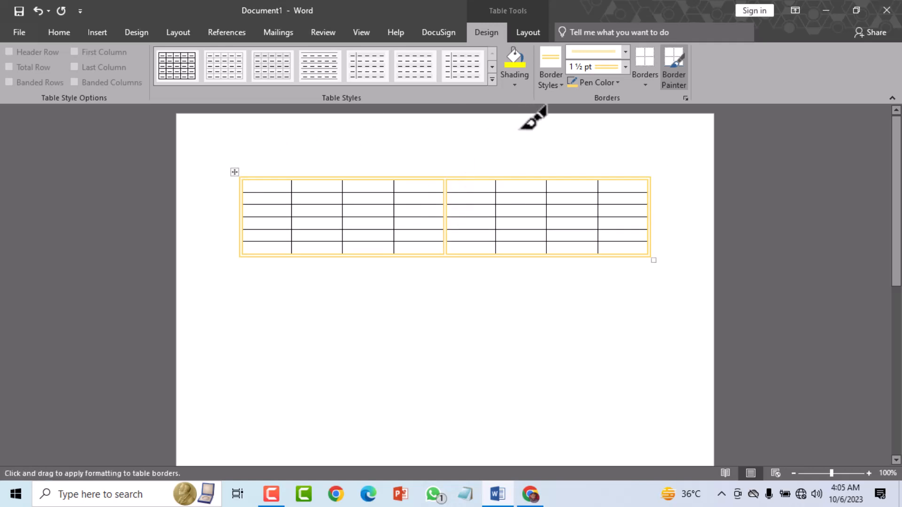
{"action": "key", "text": "Escape"}
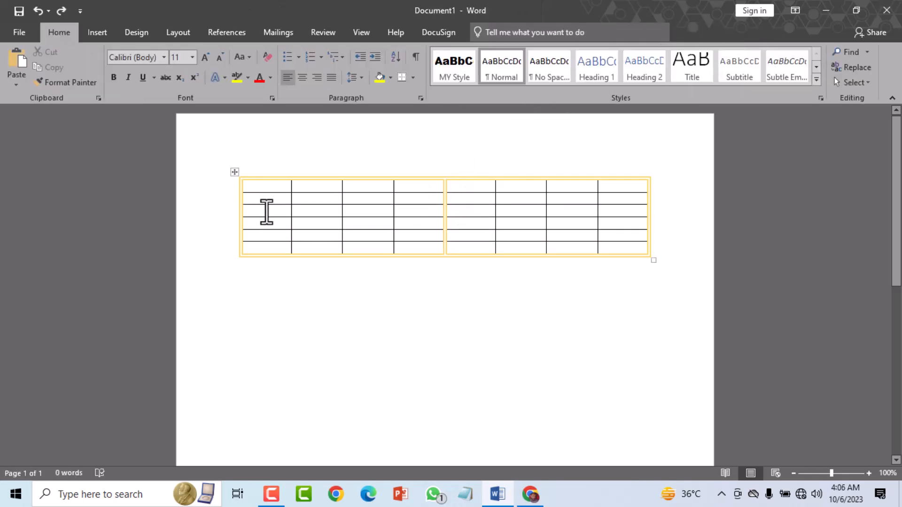
- Reapply the first Plain Tables style, the black grid, to the whole table to clear the painted borders
{"action": "left_click", "coordinate": [234, 172]}
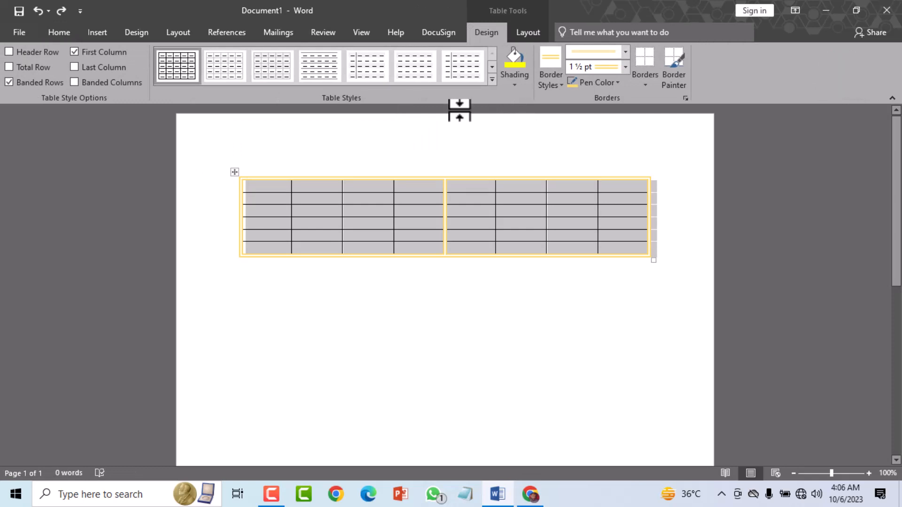
{"action": "left_click", "coordinate": [492, 79]}
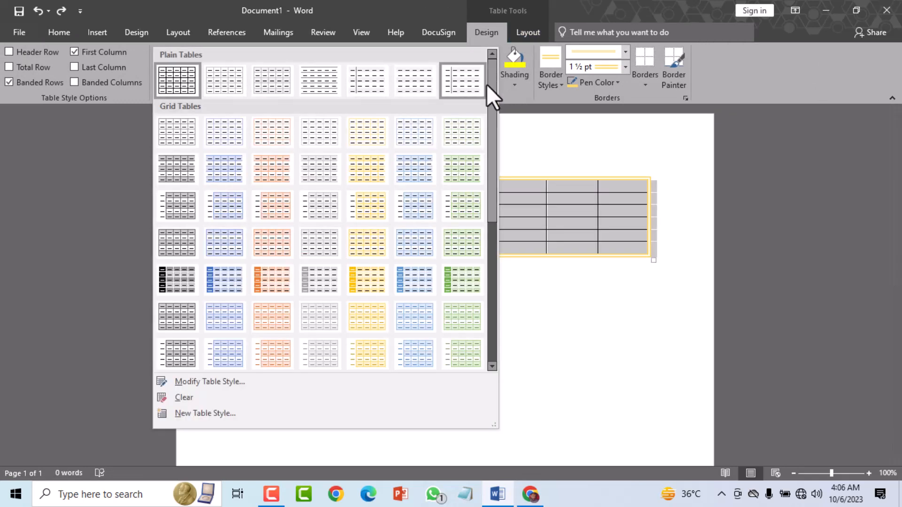
{"action": "left_click", "coordinate": [186, 80]}
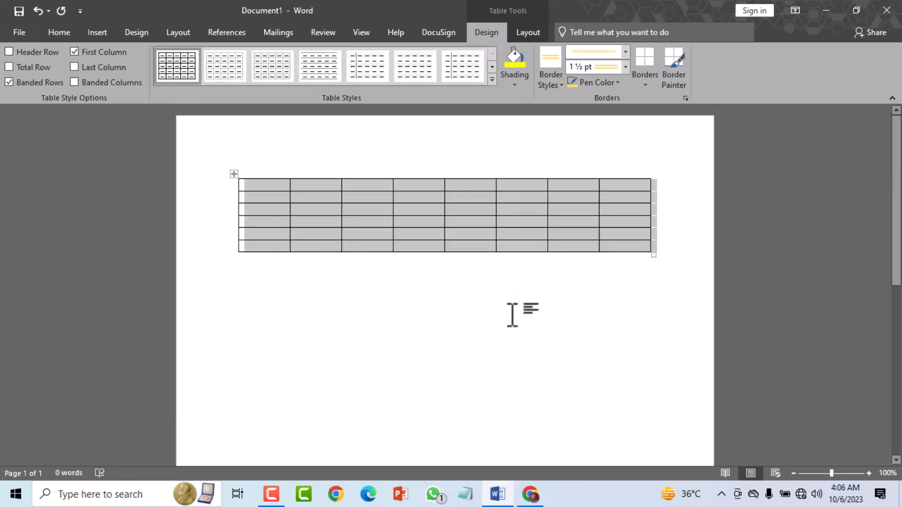
{"action": "left_click", "coordinate": [512, 315]}
- Use the table Select command to select the first cell and the entire first row
{"action": "left_click", "coordinate": [384, 208]}
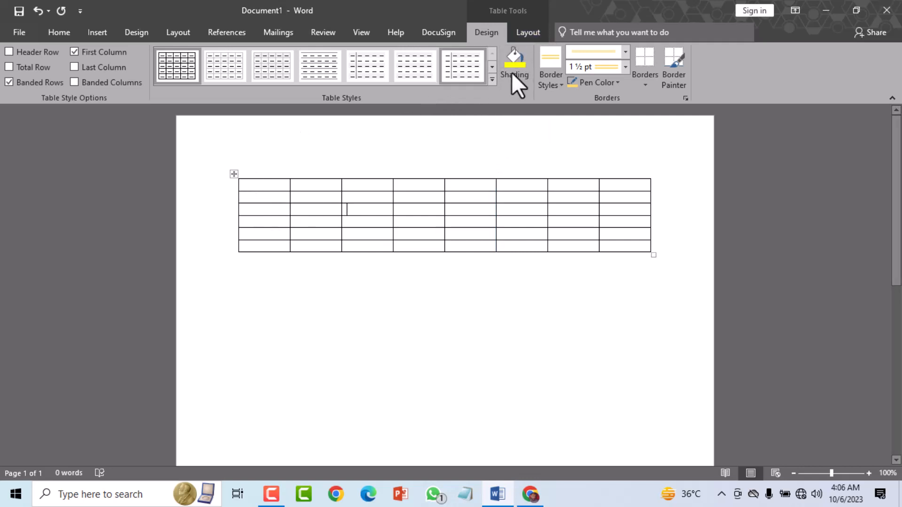
{"action": "left_click", "coordinate": [533, 36]}
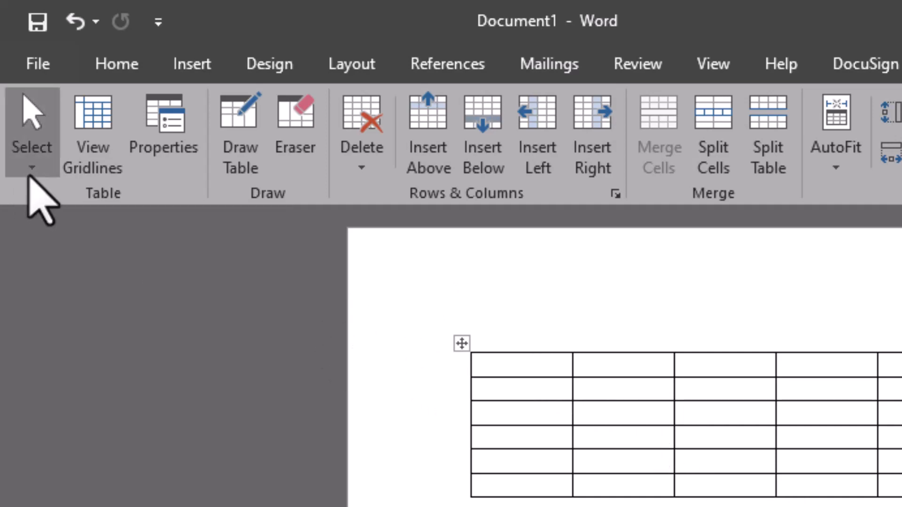
{"action": "left_click", "coordinate": [29, 175]}
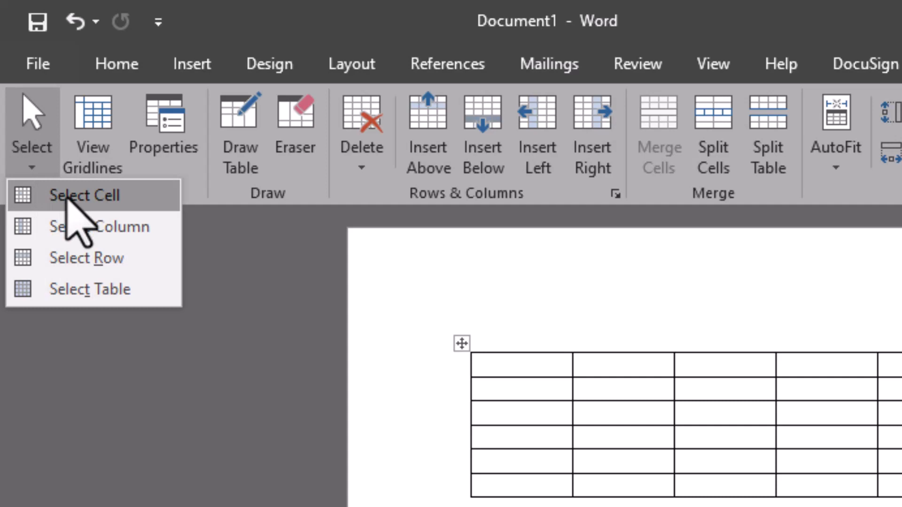
{"action": "left_click", "coordinate": [66, 197]}
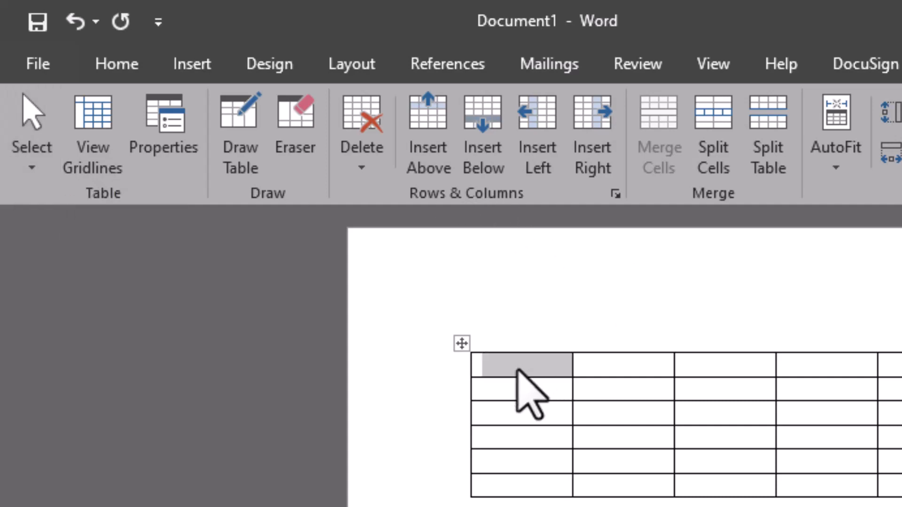
{"action": "left_click", "coordinate": [603, 371]}
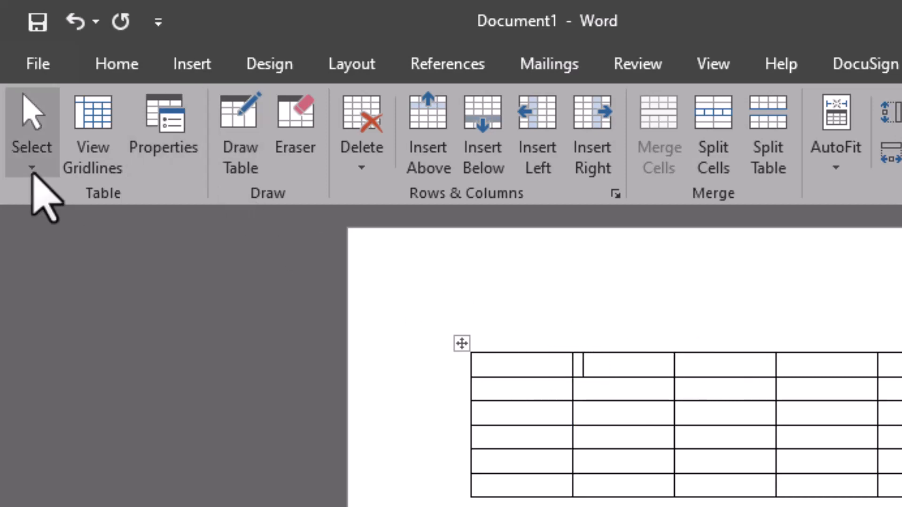
{"action": "left_click", "coordinate": [32, 167]}
{"action": "left_click", "coordinate": [77, 257]}
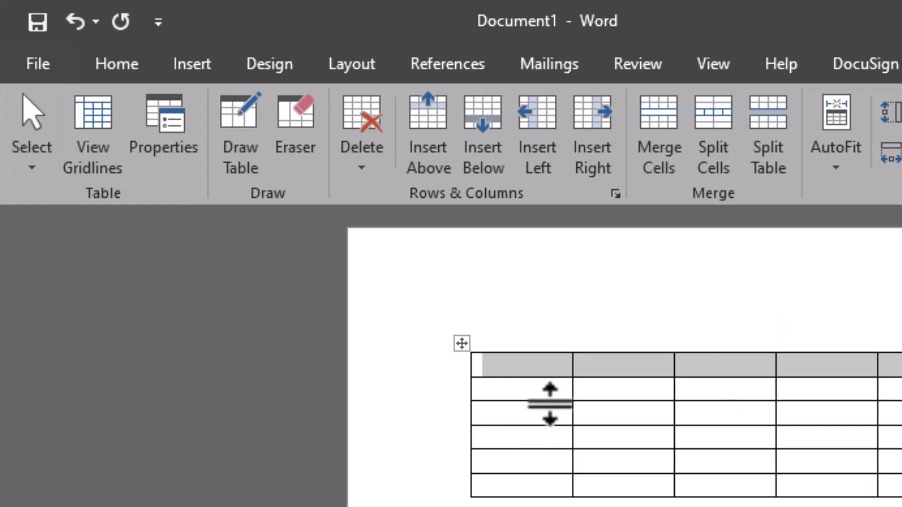
- Use the table Select command to select the first column and the entire table, and clear the selection
{"action": "left_click", "coordinate": [530, 389]}
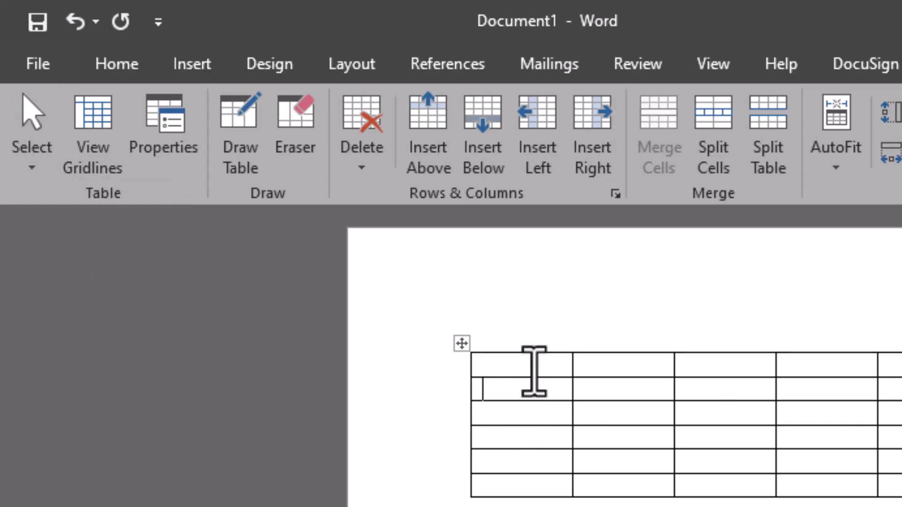
{"action": "left_click", "coordinate": [534, 365]}
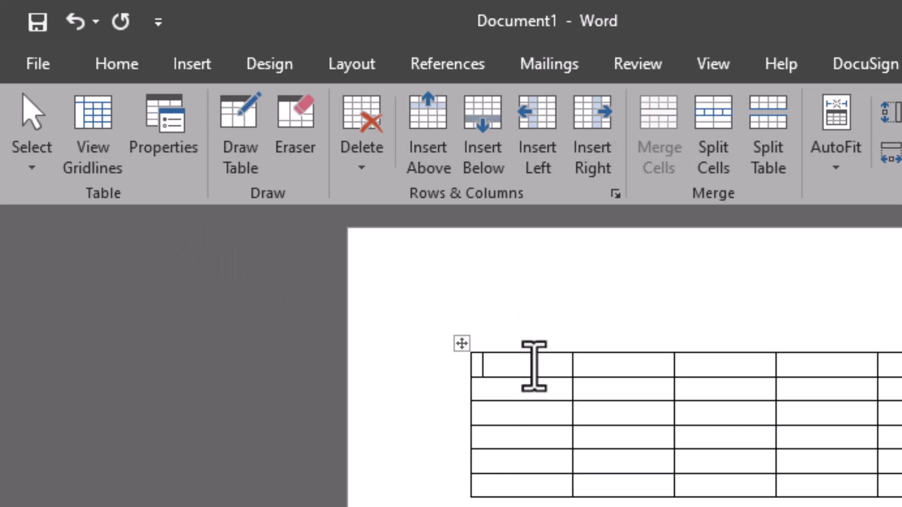
{"action": "left_click", "coordinate": [29, 172]}
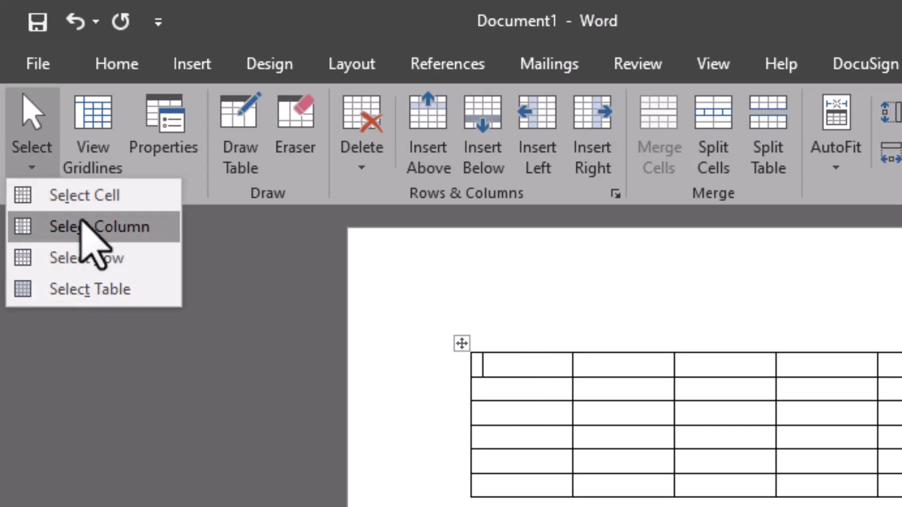
{"action": "left_click", "coordinate": [81, 221]}
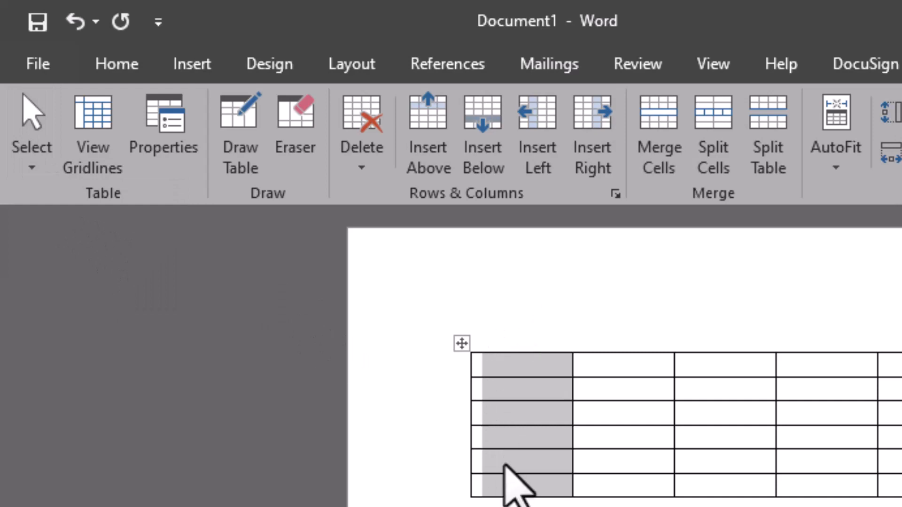
{"action": "left_click", "coordinate": [599, 362]}
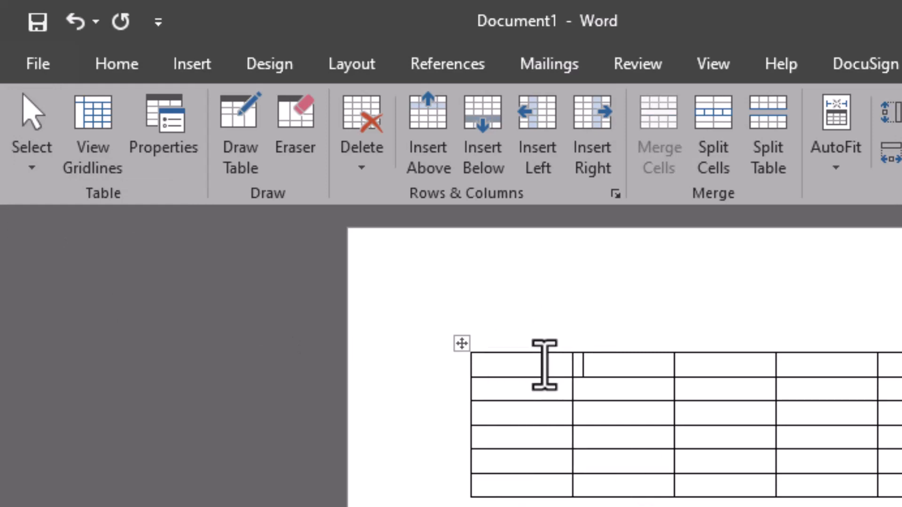
{"action": "left_click", "coordinate": [31, 167]}
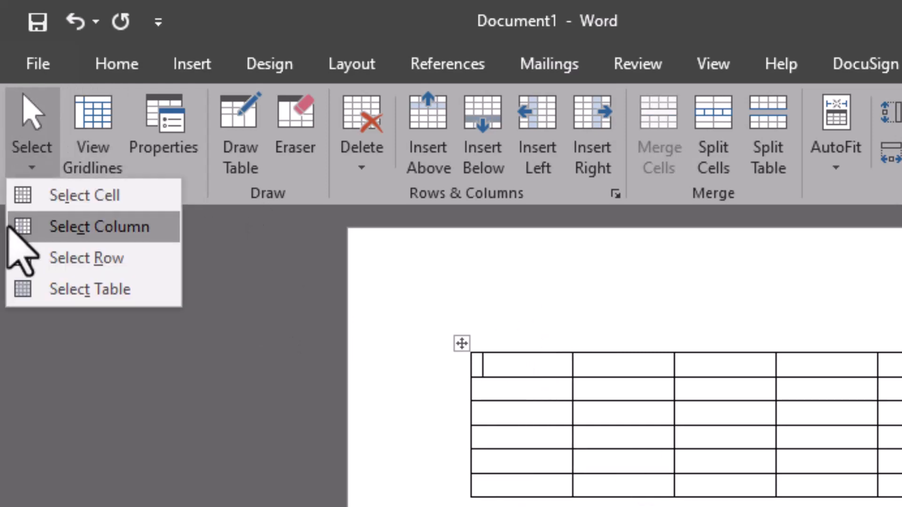
{"action": "left_click", "coordinate": [47, 287]}
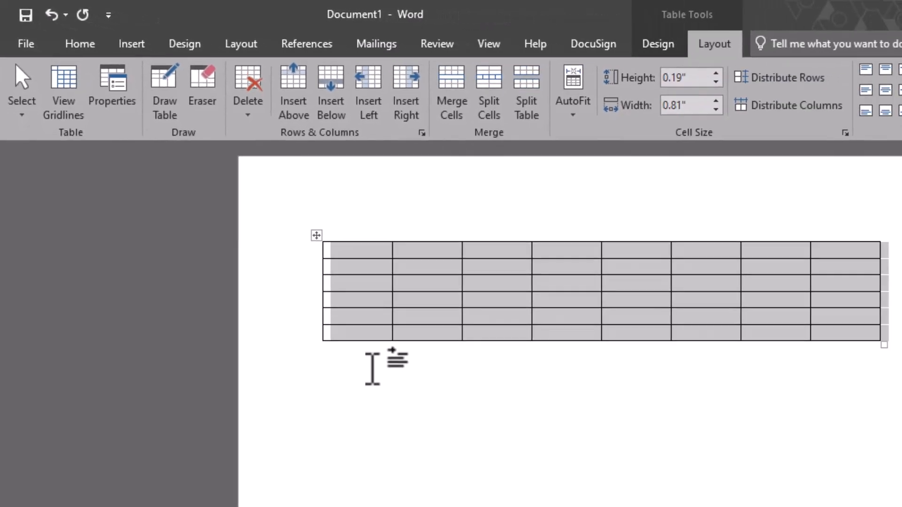
{"action": "left_click", "coordinate": [372, 368]}
- Select the first cell and the entire first row directly on the page, without the Select command
{"action": "left_click", "coordinate": [375, 253]}
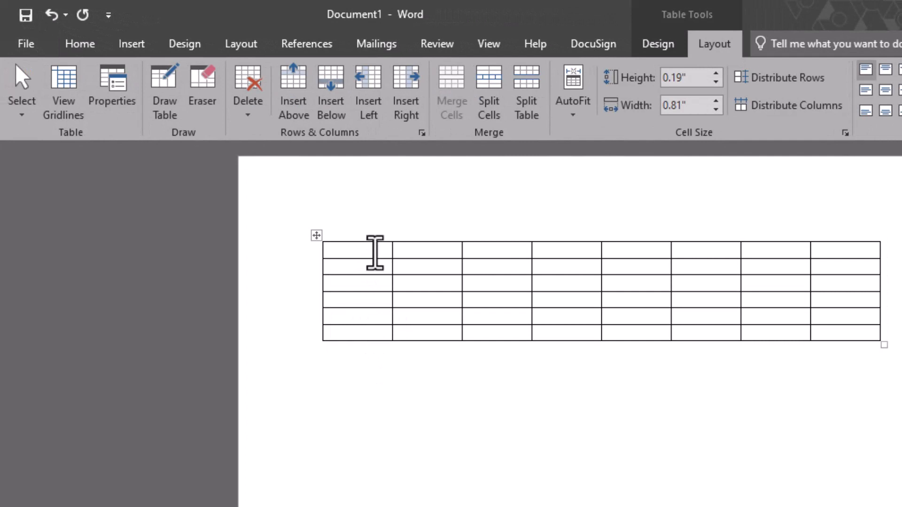
{"action": "left_click", "coordinate": [324, 254]}
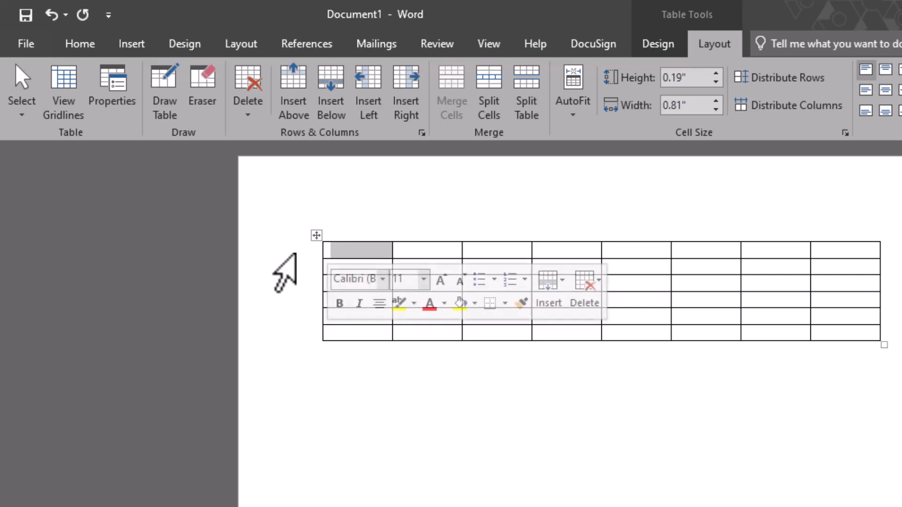
{"action": "left_click", "coordinate": [356, 378]}
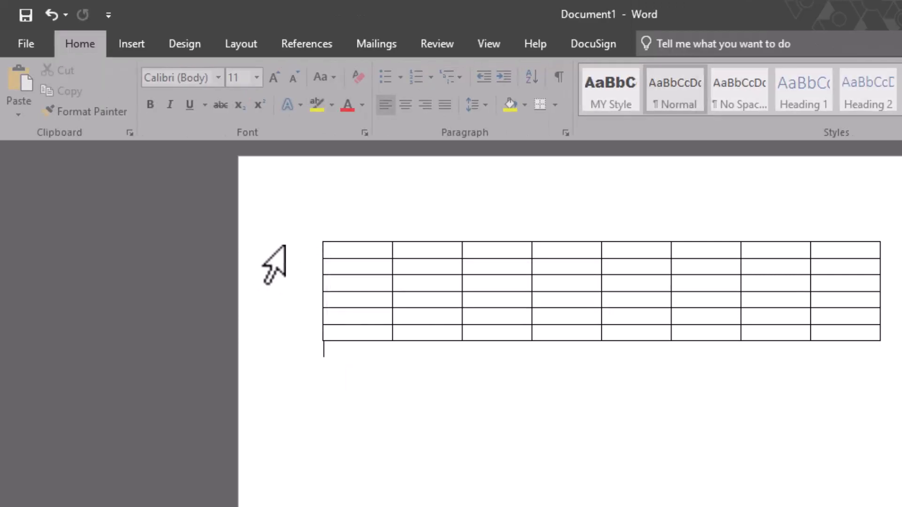
{"action": "left_click", "coordinate": [311, 252]}
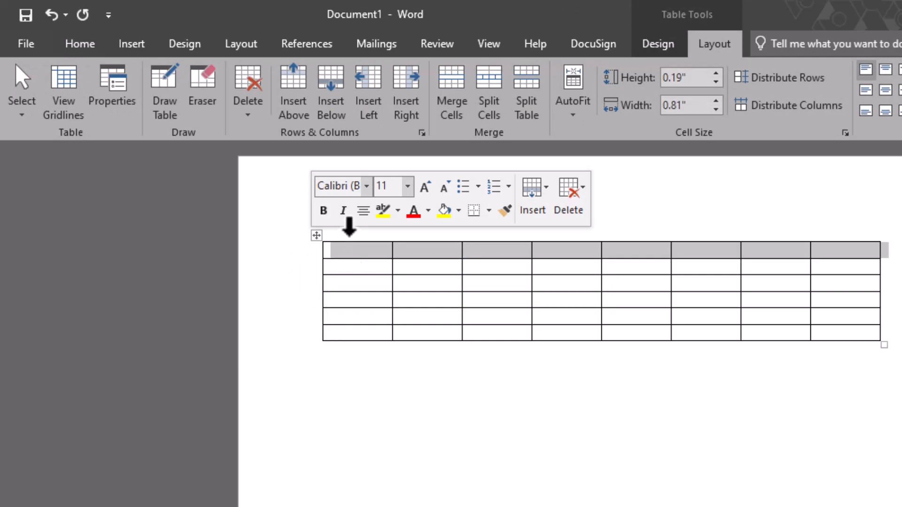
- Select the first column and the entire table directly on the page, and clear the selection
{"action": "left_click", "coordinate": [349, 230]}
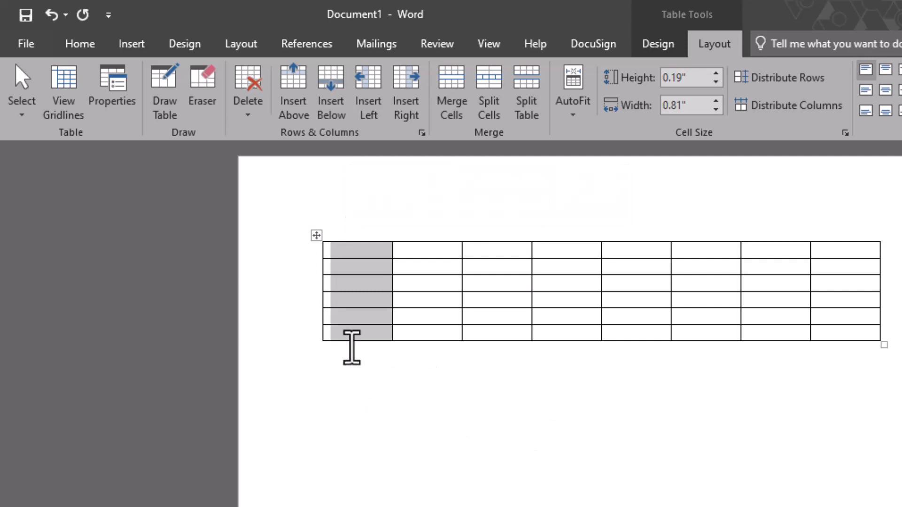
{"action": "left_click", "coordinate": [314, 235]}
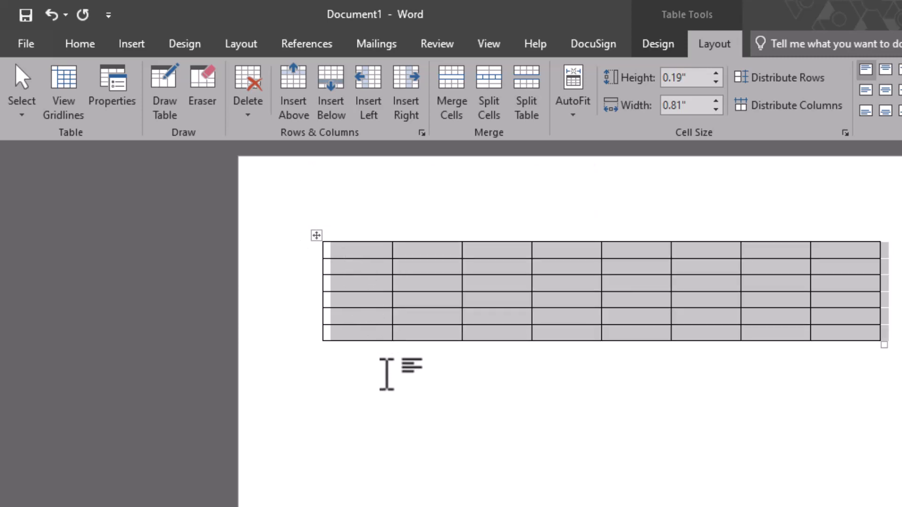
{"action": "left_click", "coordinate": [387, 375]}
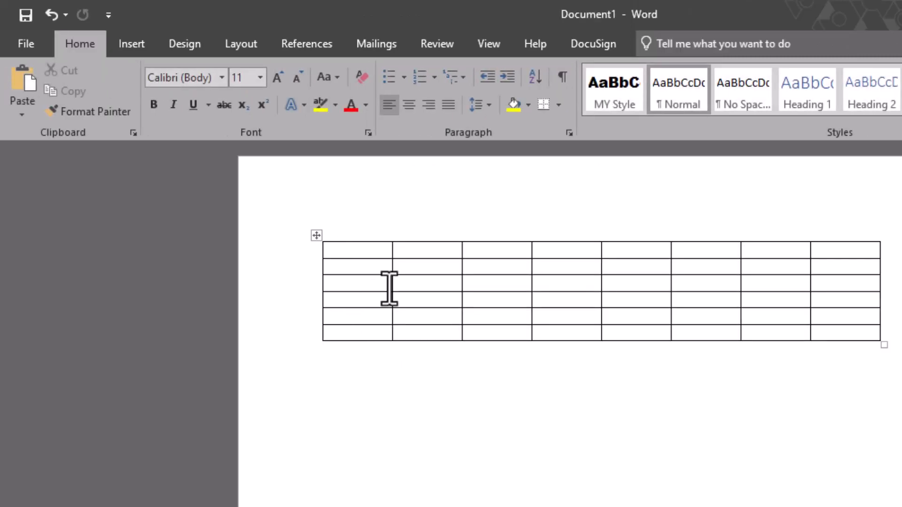
- Remove all borders from the entire table with the No Border option and clear the selection
{"action": "left_click", "coordinate": [389, 288]}
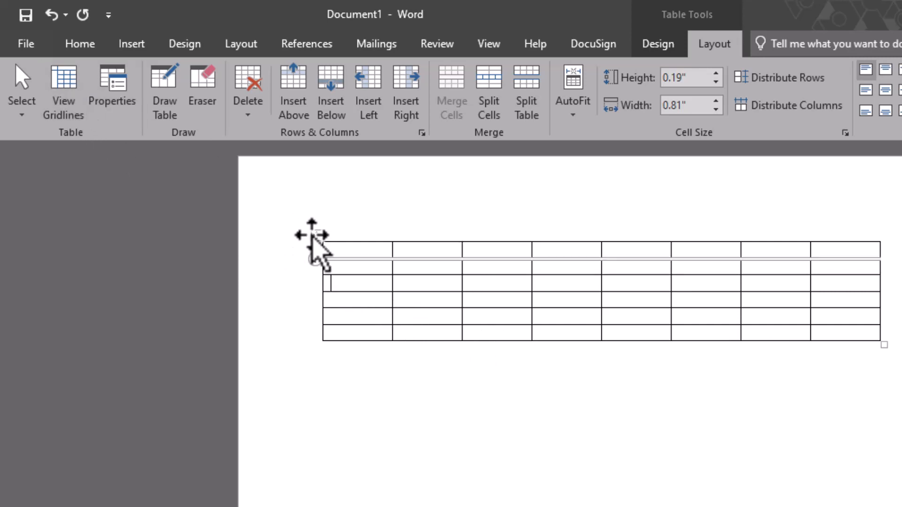
{"action": "left_click", "coordinate": [316, 235]}
{"action": "left_click", "coordinate": [662, 47]}
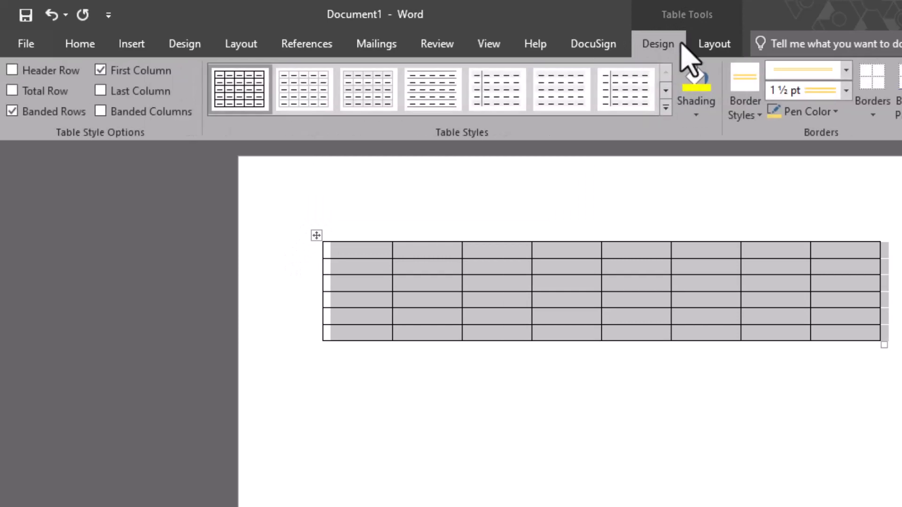
{"action": "left_click", "coordinate": [870, 115]}
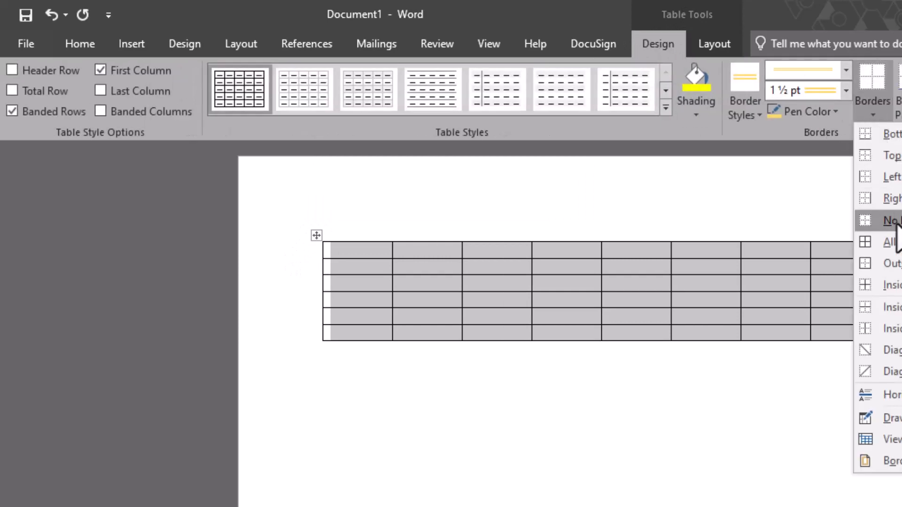
{"action": "left_click", "coordinate": [857, 224]}
{"action": "left_click", "coordinate": [521, 375]}
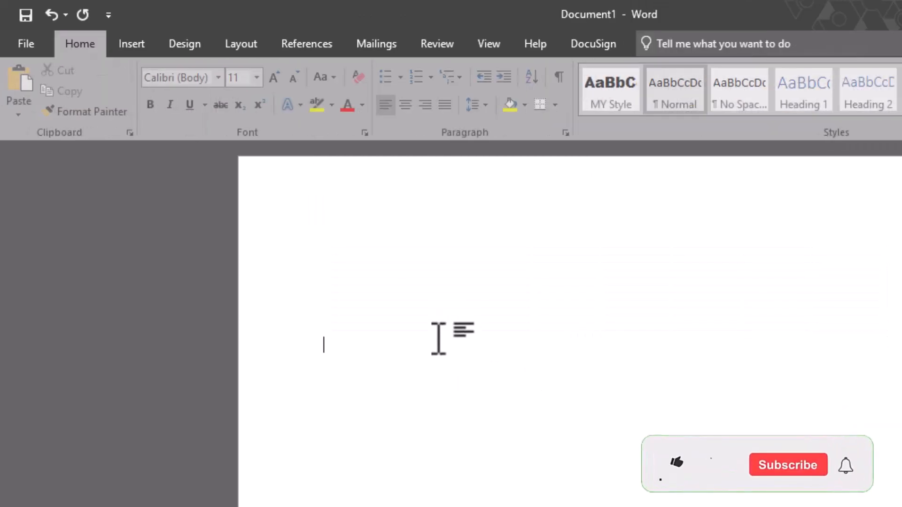
- Select the borderless table, turn on View Gridlines for it, and clear the selection
{"action": "left_click", "coordinate": [444, 301]}
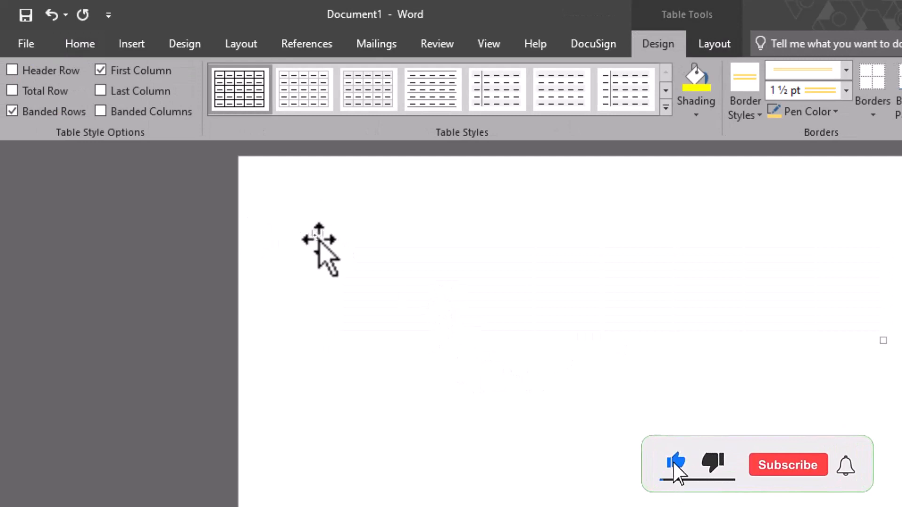
{"action": "left_click", "coordinate": [317, 236]}
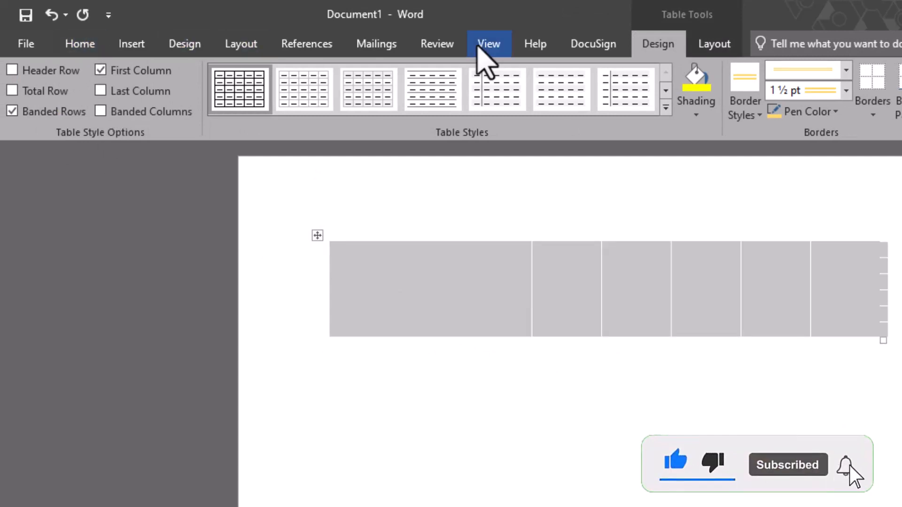
{"action": "left_click", "coordinate": [704, 42]}
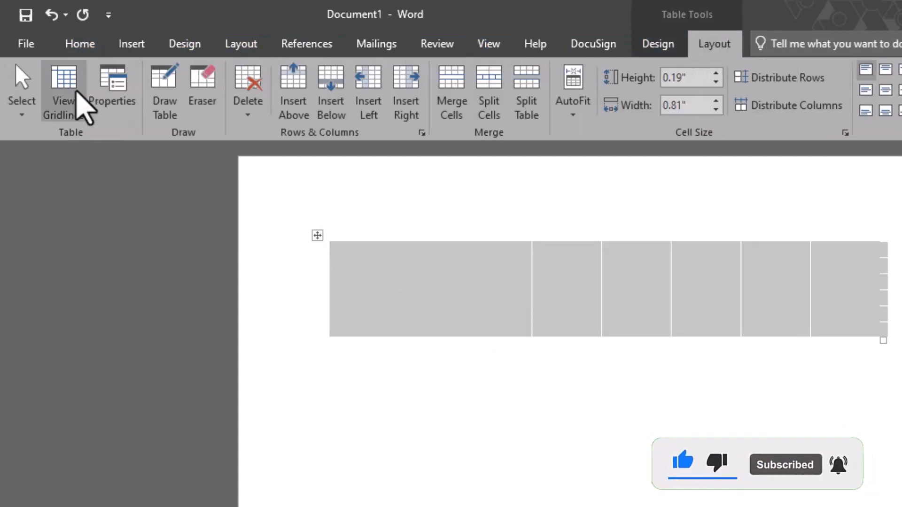
{"action": "left_click", "coordinate": [77, 100]}
{"action": "left_click", "coordinate": [426, 339]}
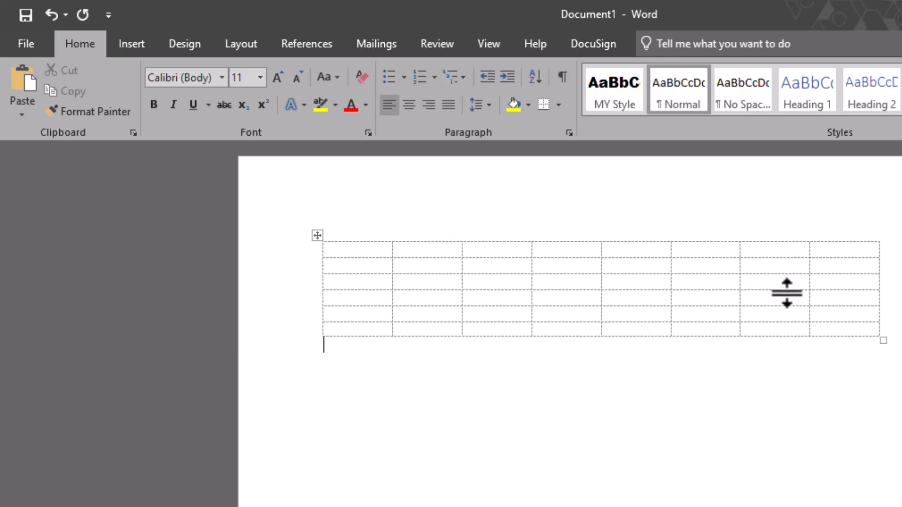
- Turn off View Gridlines for the whole table and undo the removal of its borders
{"action": "left_click", "coordinate": [317, 236]}
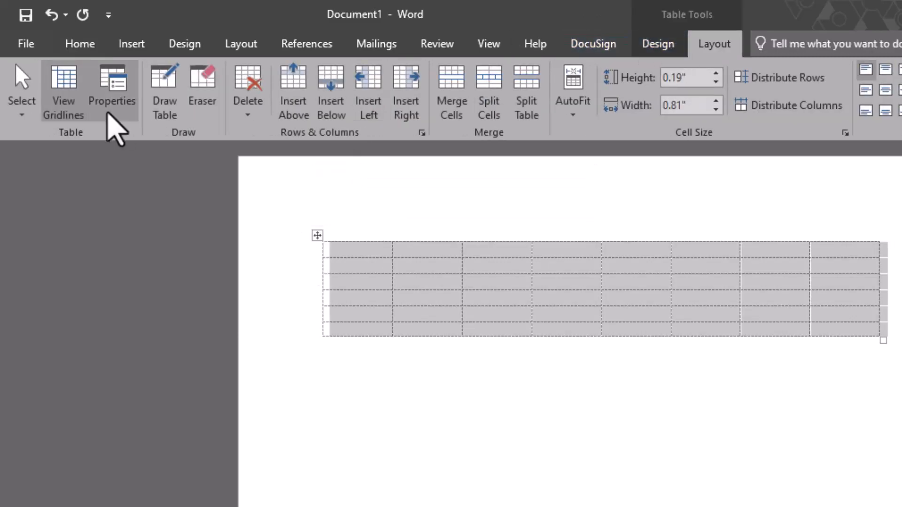
{"action": "left_click", "coordinate": [69, 100]}
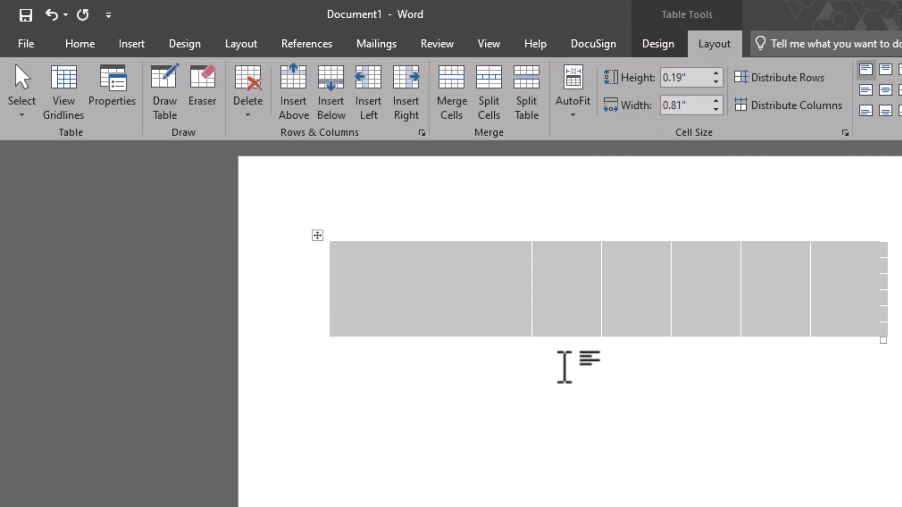
{"action": "key", "text": "BackSpace"}
{"action": "key", "text": "ctrl+z"}
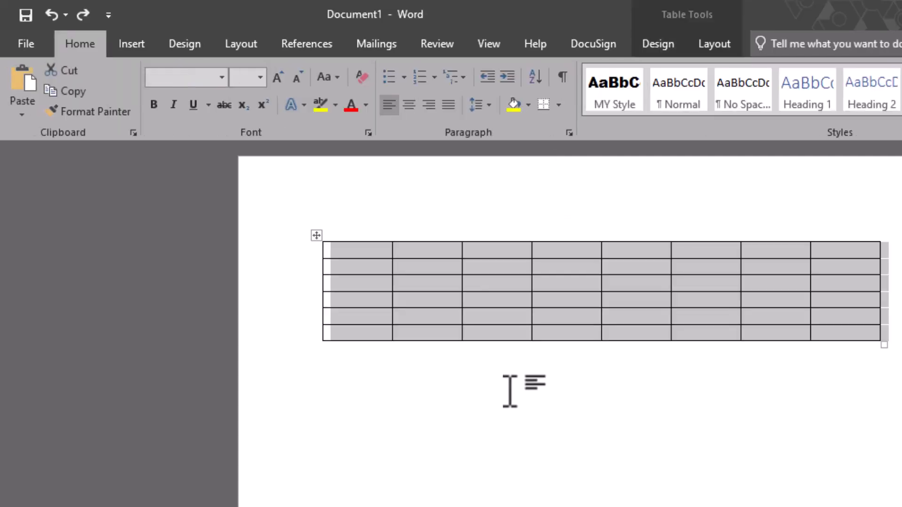
{"action": "left_click", "coordinate": [706, 44]}
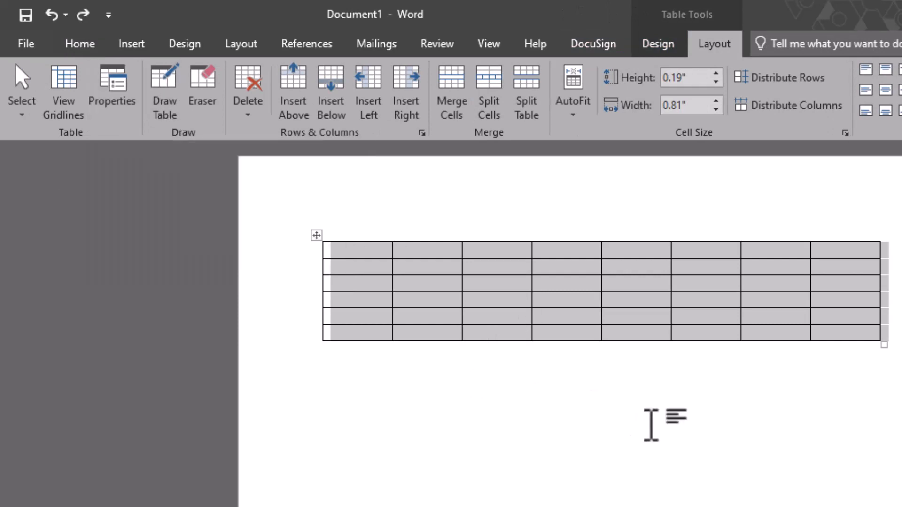
{"action": "left_click", "coordinate": [458, 384]}
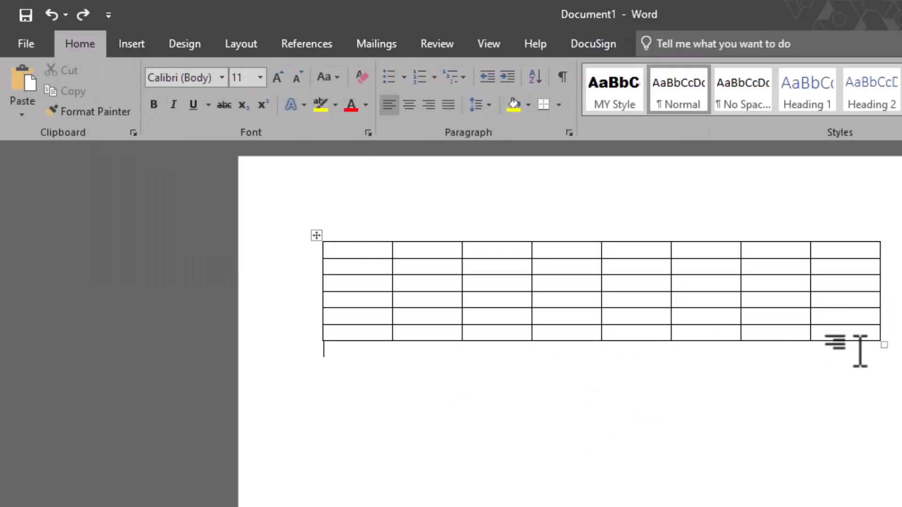
- Shrink the table horizontally to columns about 0.42" wide and set its alignment to Center in Table Properties
{"action": "left_click_drag", "start_coordinate": [884, 345], "coordinate": [610, 348]}
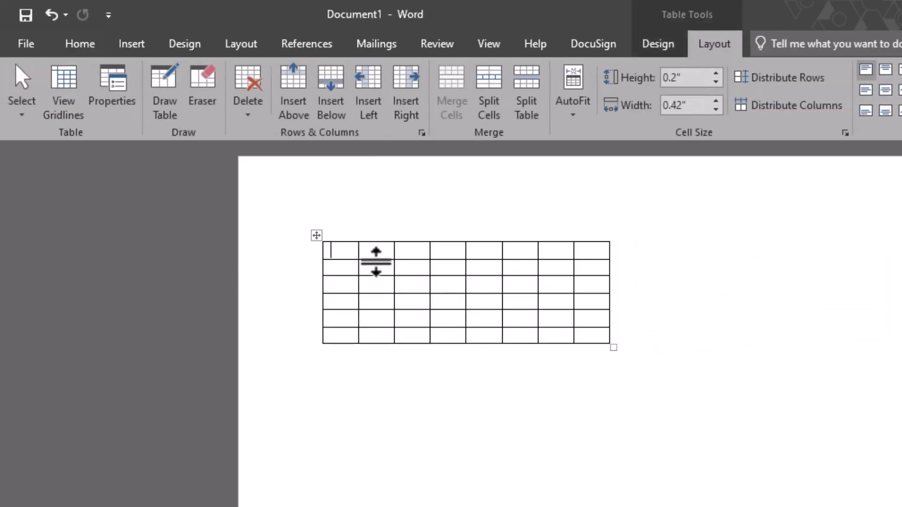
{"action": "left_click", "coordinate": [315, 234]}
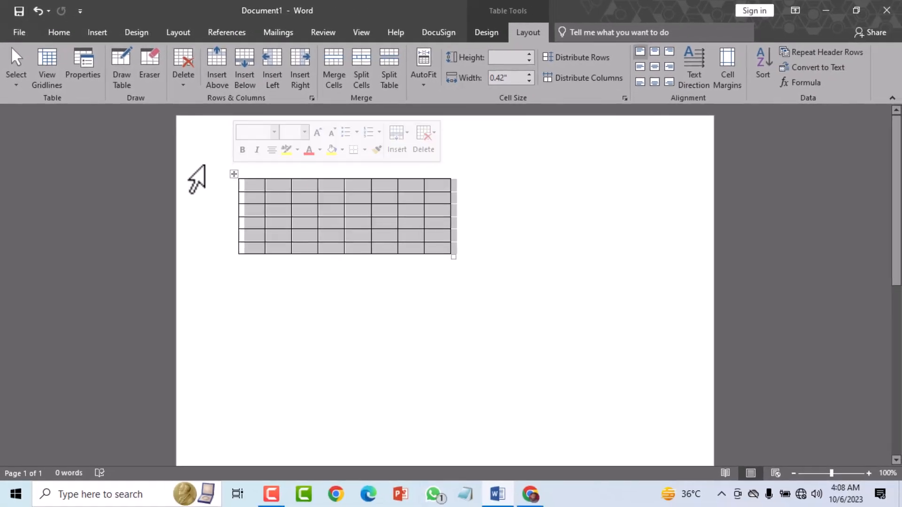
{"action": "left_click", "coordinate": [99, 85]}
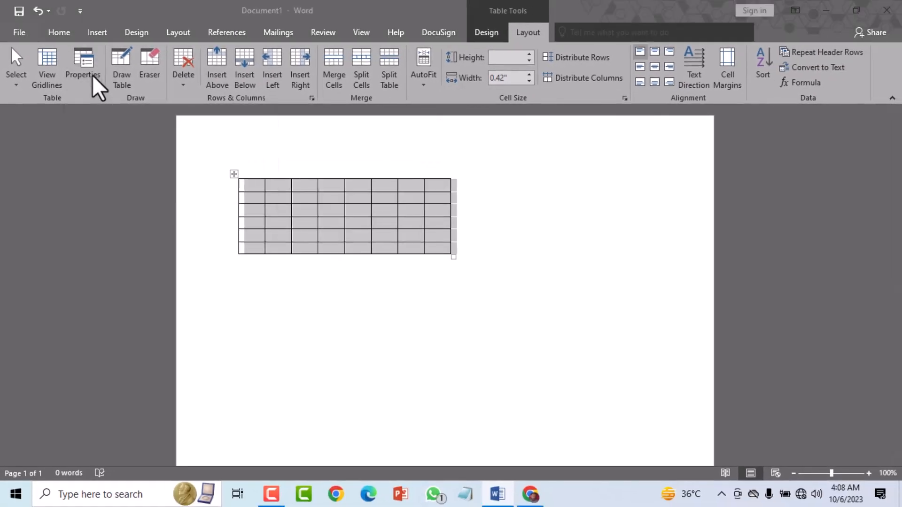
{"action": "left_click", "coordinate": [394, 216]}
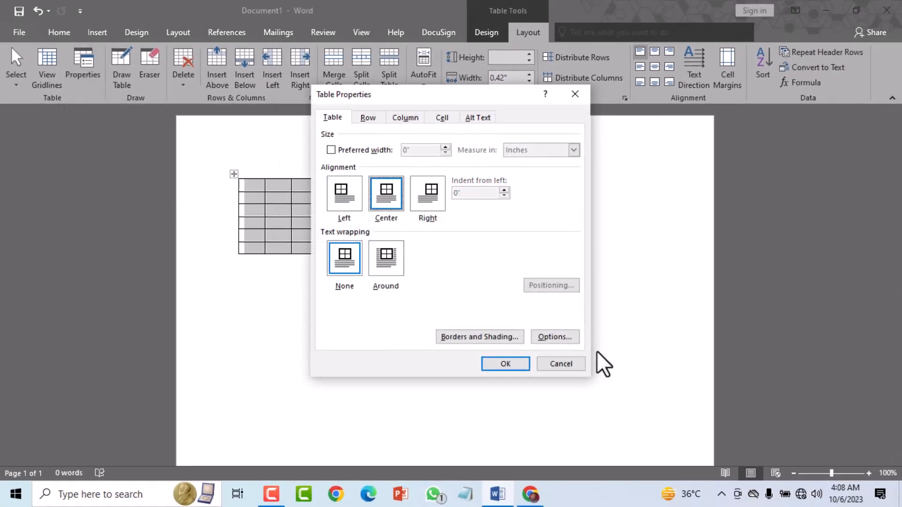
{"action": "left_click", "coordinate": [515, 364]}
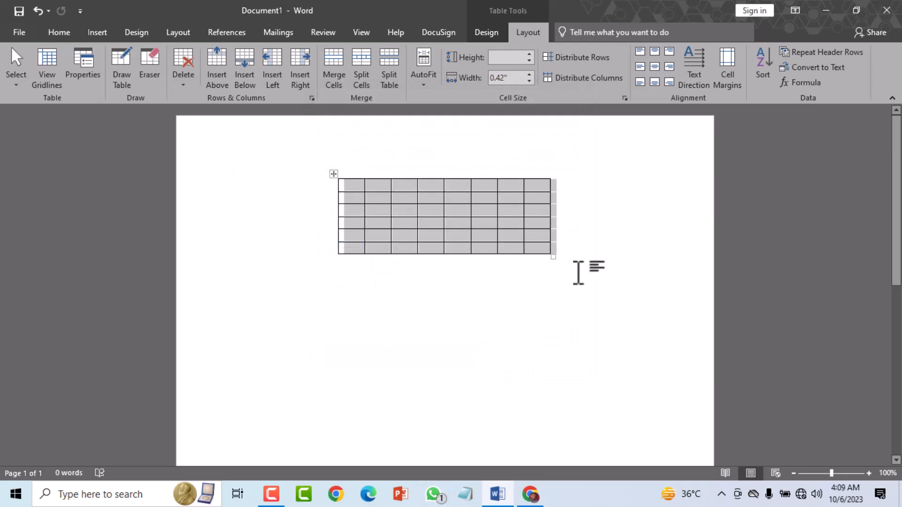
- Set the table's alignment to Right in Table Properties
{"action": "left_click", "coordinate": [90, 79]}
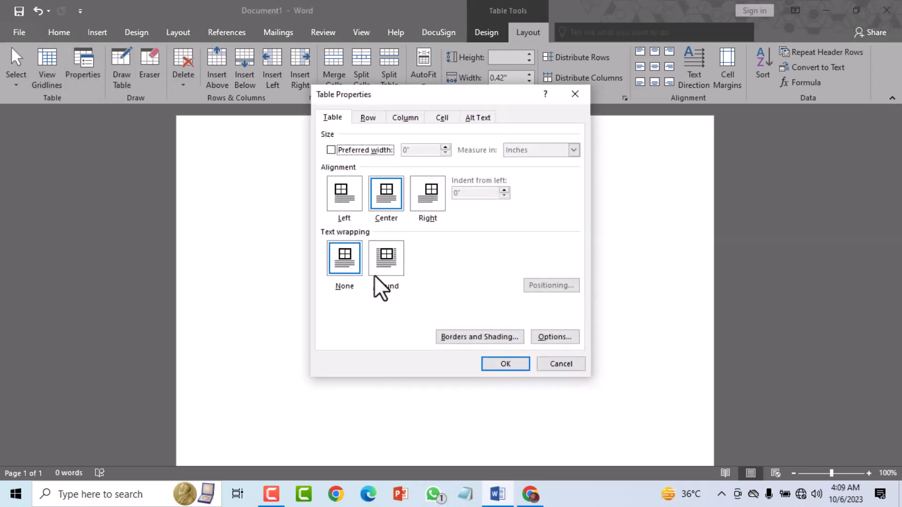
{"action": "left_click", "coordinate": [436, 210]}
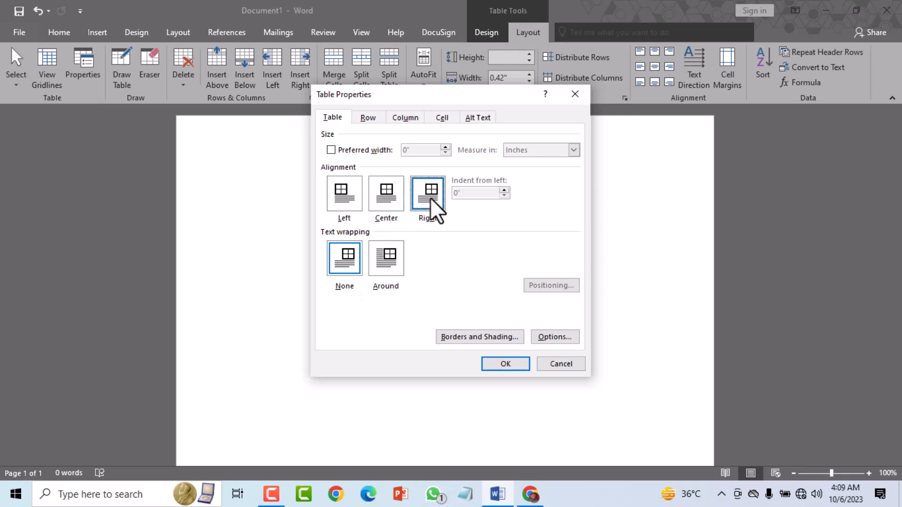
{"action": "left_click", "coordinate": [504, 365]}
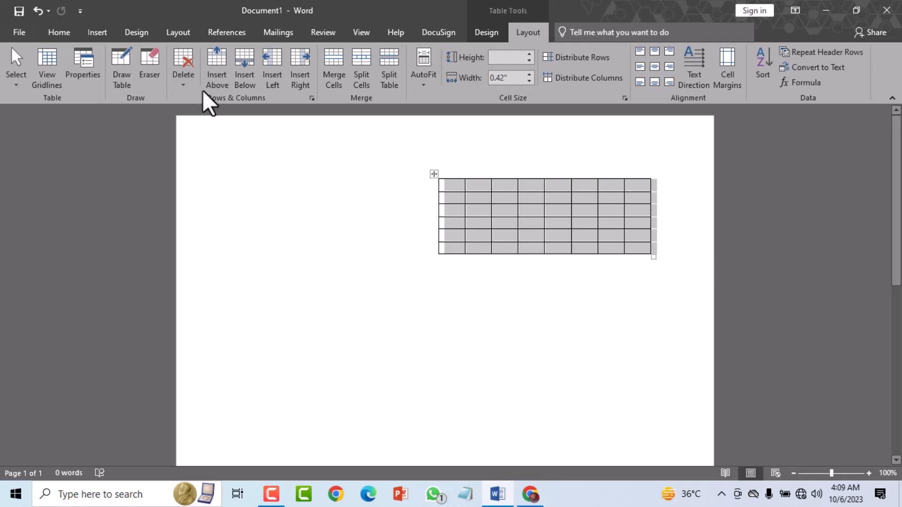
- Set the table's alignment to Left in Table Properties and clear the selection
{"action": "left_click", "coordinate": [86, 82]}
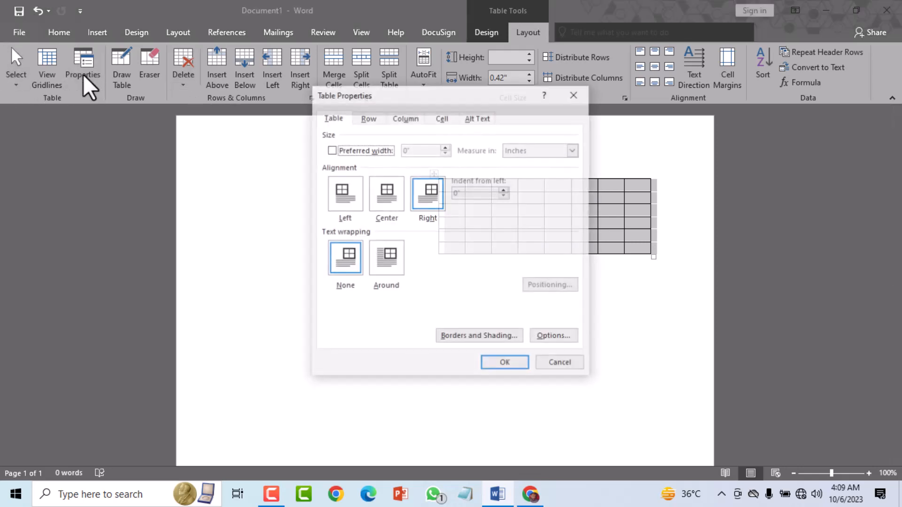
{"action": "left_click", "coordinate": [345, 200]}
{"action": "left_click", "coordinate": [496, 365]}
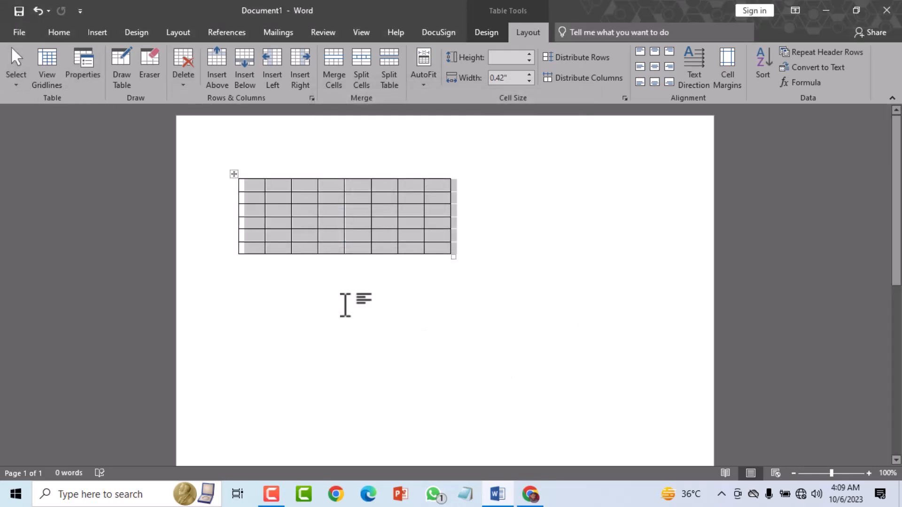
{"action": "left_click", "coordinate": [321, 280]}
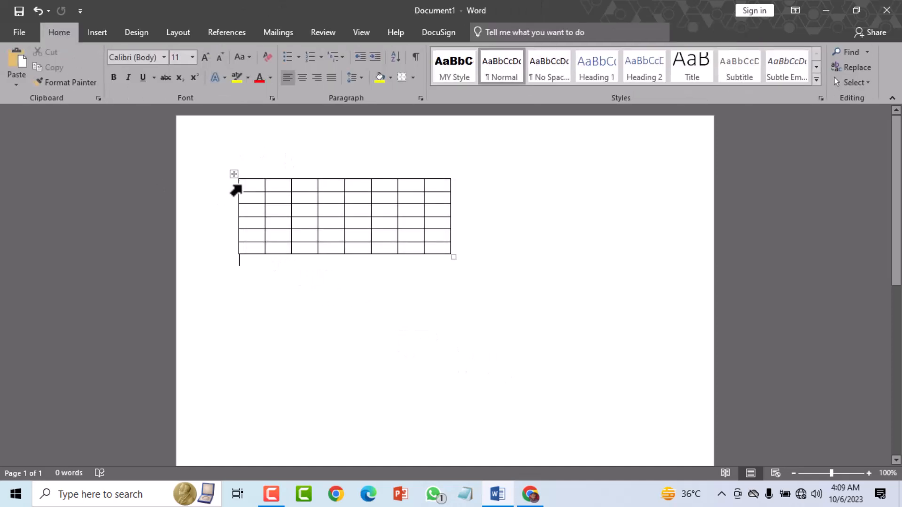
- Select the table's first row and specify its height as 0.9" in Table Properties
{"action": "left_click", "coordinate": [236, 190]}
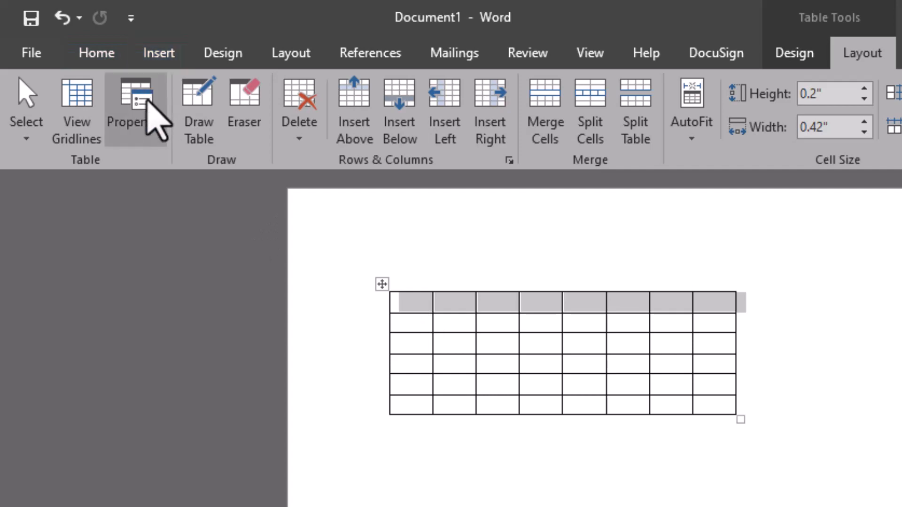
{"action": "left_click", "coordinate": [143, 129]}
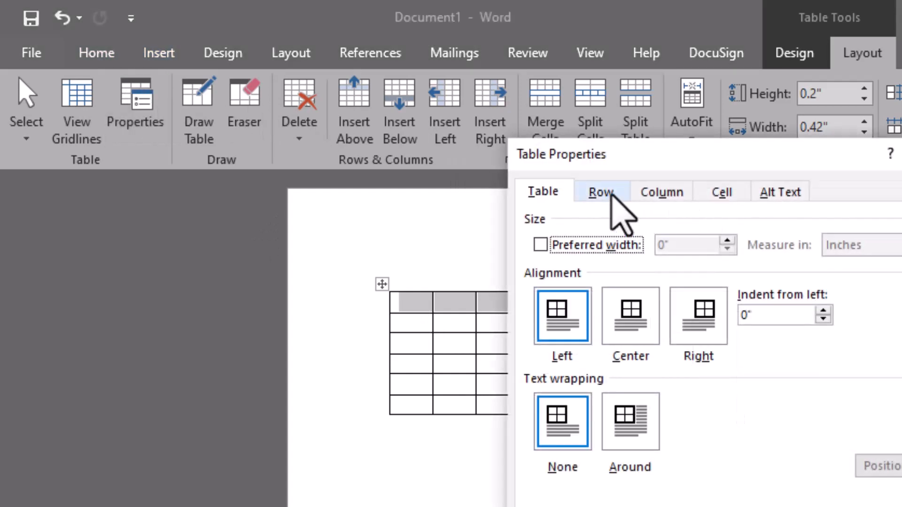
{"action": "left_click", "coordinate": [610, 192]}
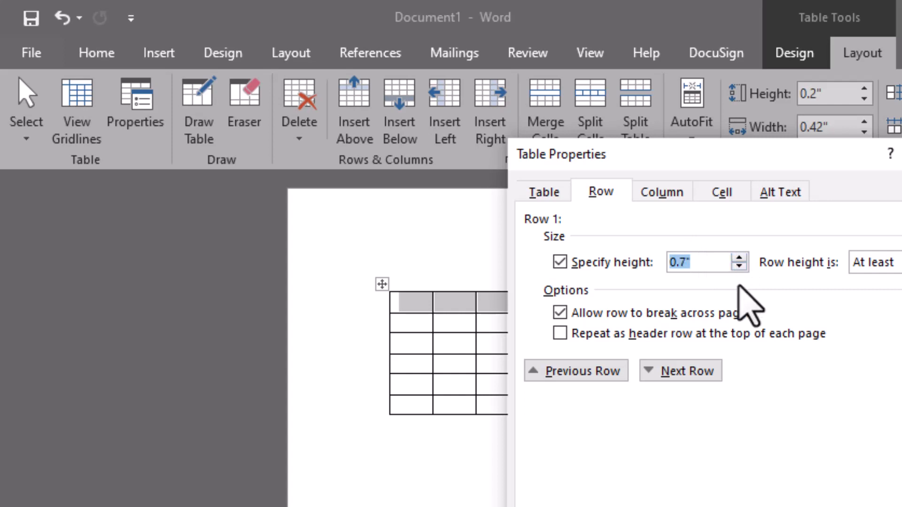
{"action": "left_click", "coordinate": [739, 259]}
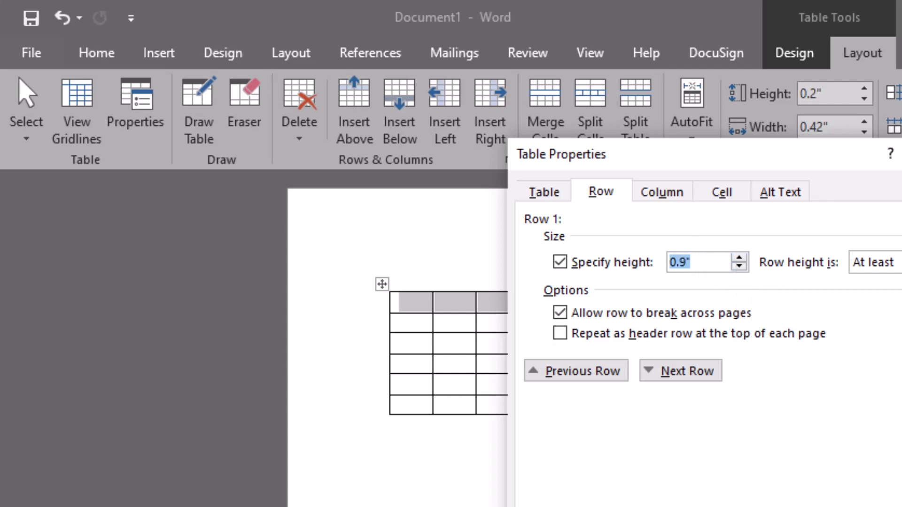
{"action": "key", "text": "Return"}
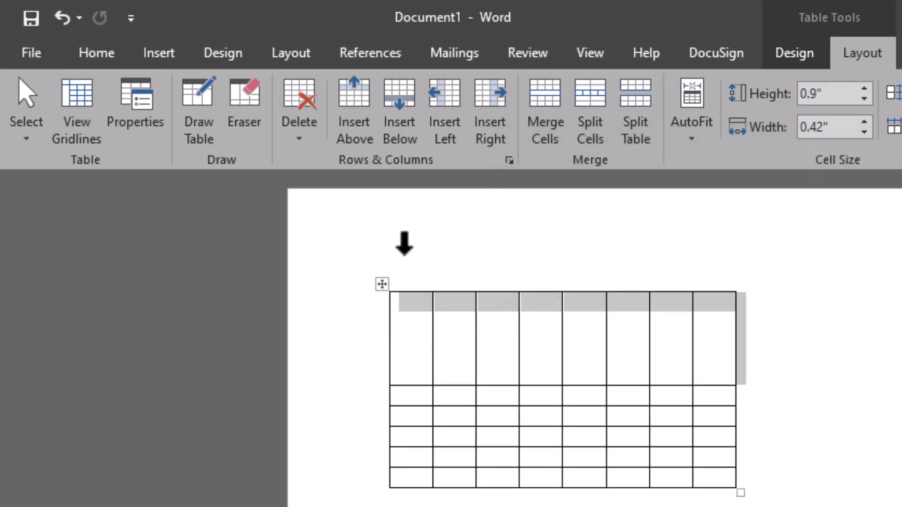
- Select the table's first column and set its preferred width to 1.7" in Table Properties
{"action": "left_click", "coordinate": [404, 243]}
{"action": "left_click", "coordinate": [838, 311]}
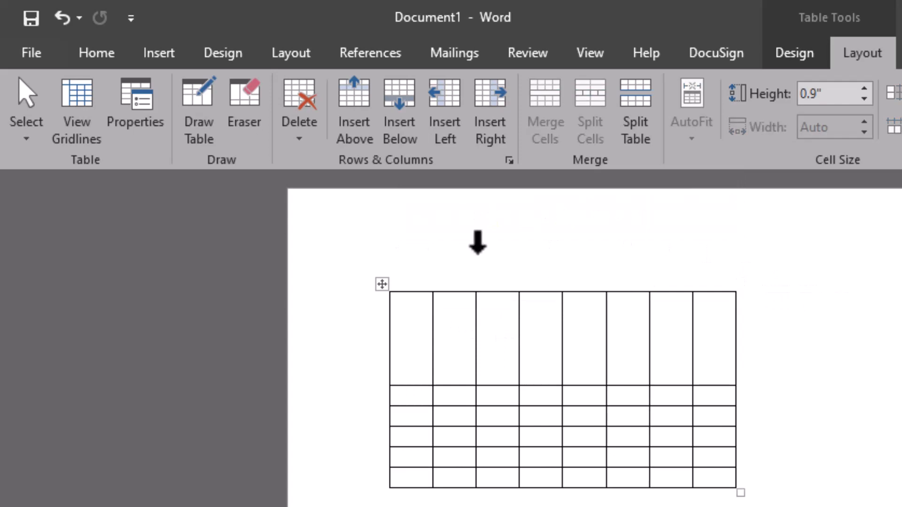
{"action": "left_click", "coordinate": [411, 261]}
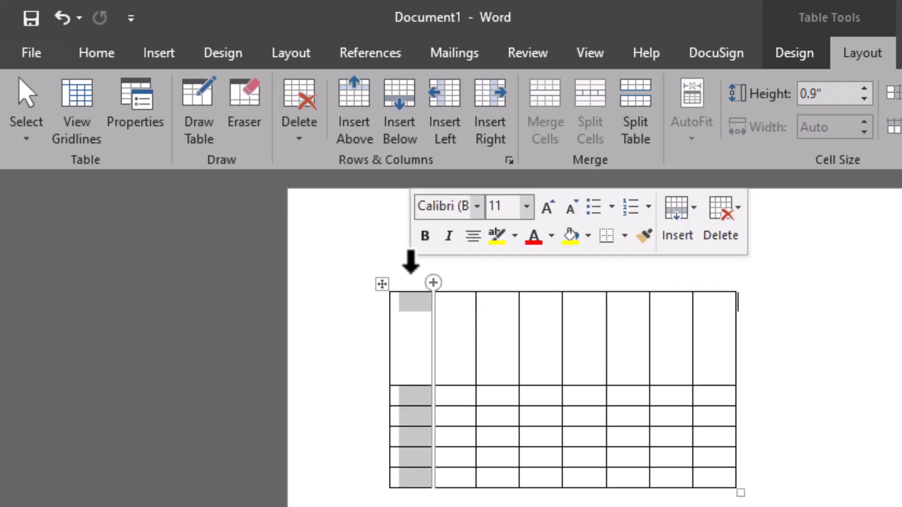
{"action": "left_click", "coordinate": [140, 113]}
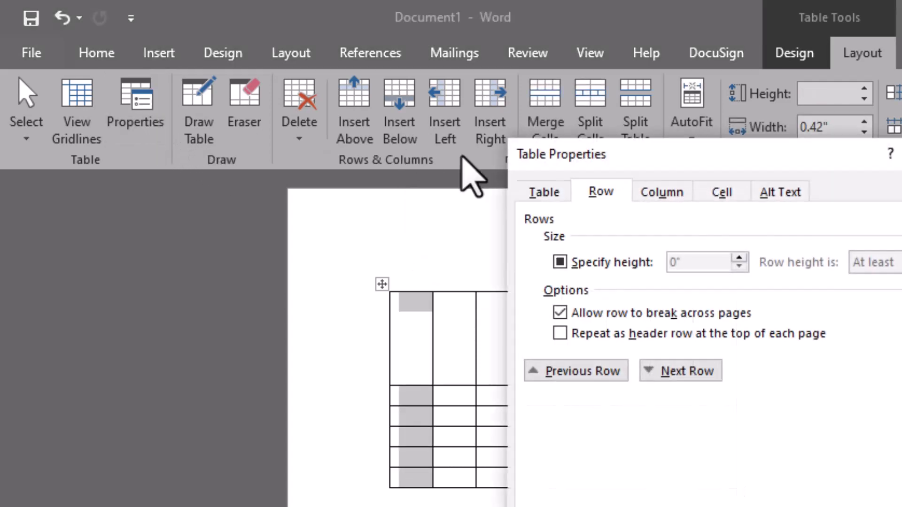
{"action": "left_click", "coordinate": [641, 185]}
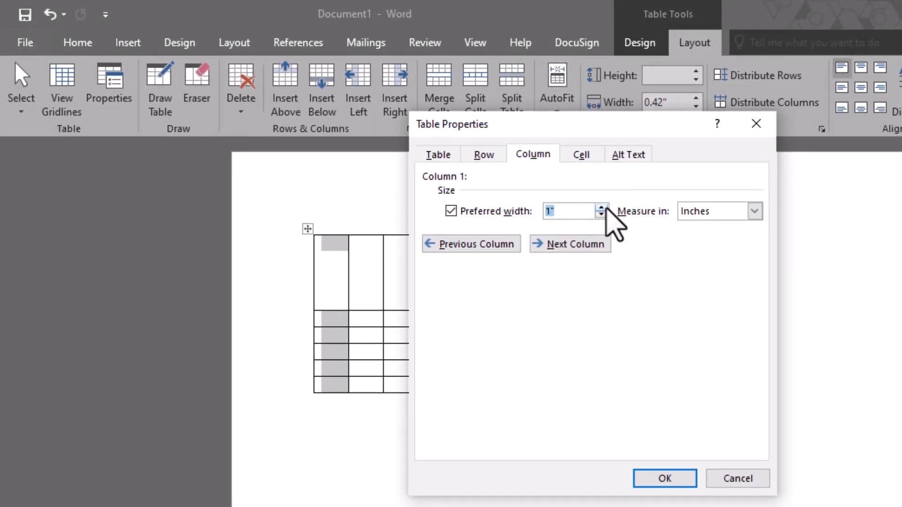
{"action": "left_click", "coordinate": [665, 481]}
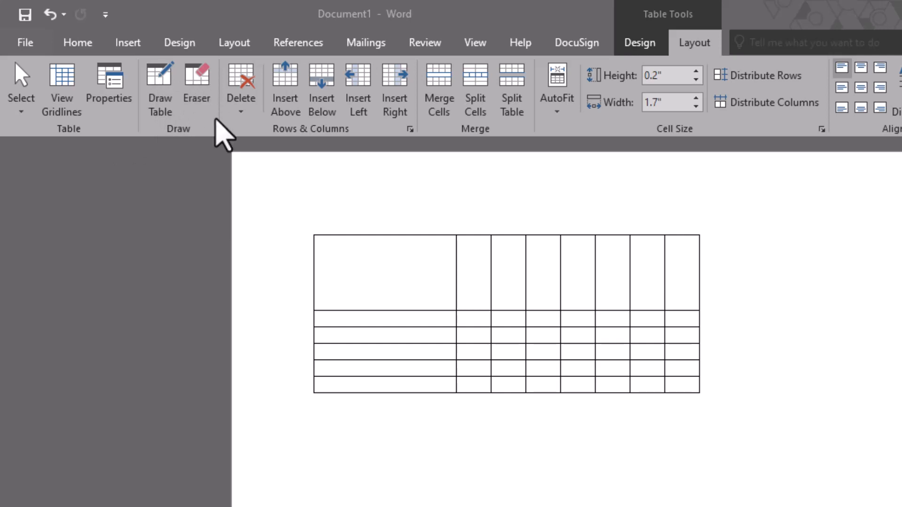
- Erase the outer borders and inner cell dividers of the table's tall first row with the Eraser, and clear the selection
{"action": "left_click", "coordinate": [412, 306]}
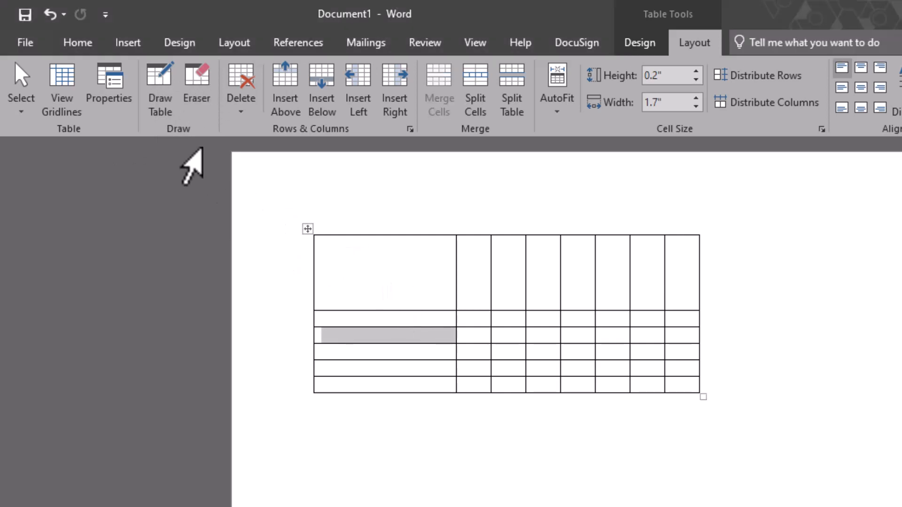
{"action": "left_click", "coordinate": [197, 92]}
{"action": "left_click", "coordinate": [314, 243]}
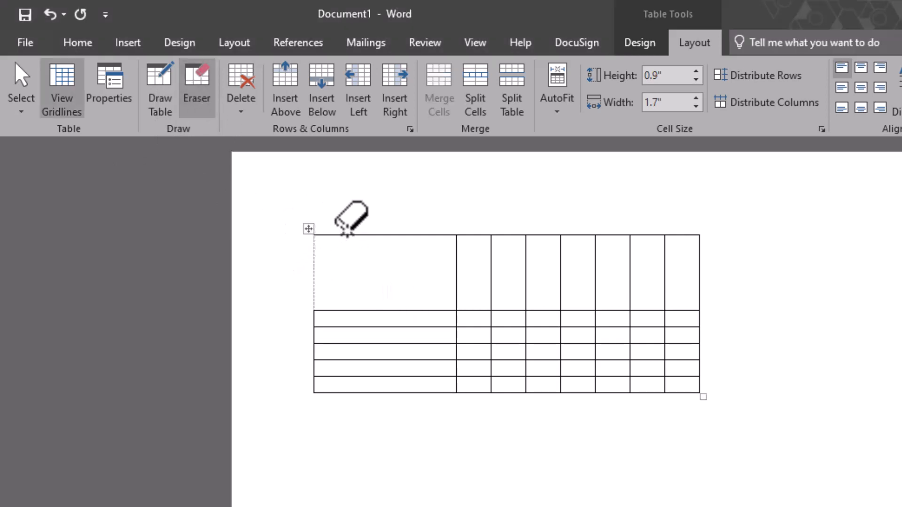
{"action": "left_click", "coordinate": [348, 236]}
{"action": "left_click_drag", "start_coordinate": [456, 268], "coordinate": [707, 277]}
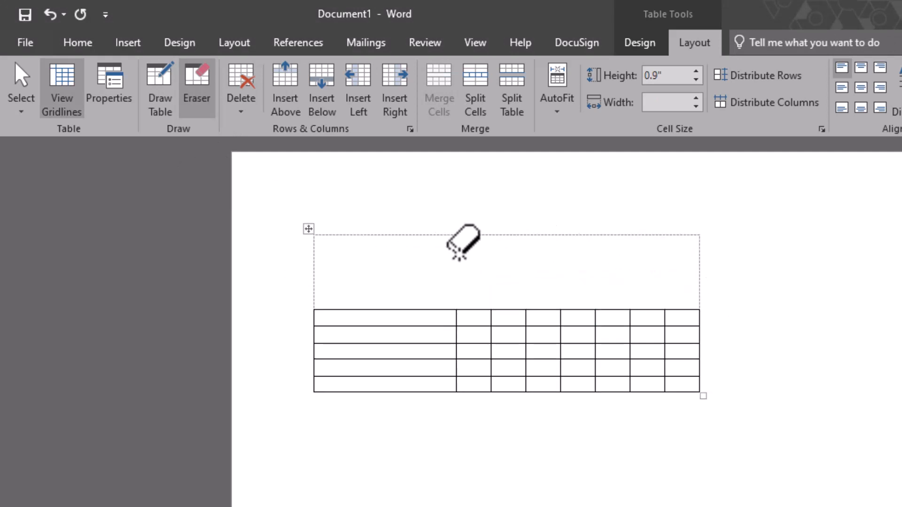
{"action": "left_click", "coordinate": [205, 93]}
{"action": "left_click", "coordinate": [449, 385]}
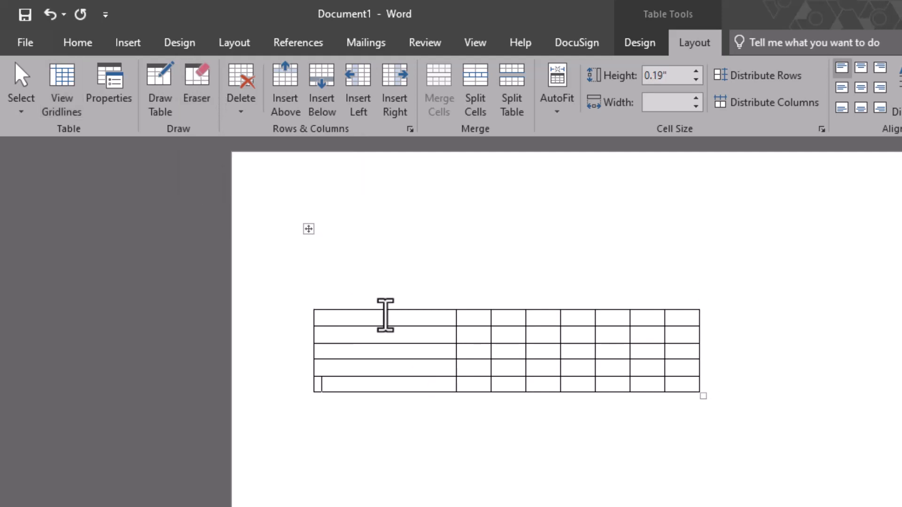
{"action": "left_click", "coordinate": [494, 351]}
{"action": "left_click", "coordinate": [459, 453]}
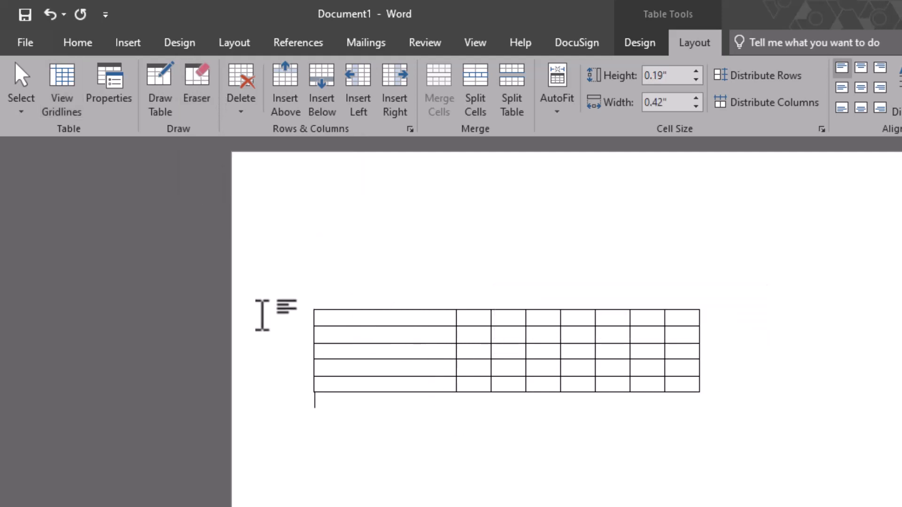
- Enter "sfsfkkjs" in the first cell of the first bordered row and insert a new row above it
{"action": "left_click", "coordinate": [374, 317]}
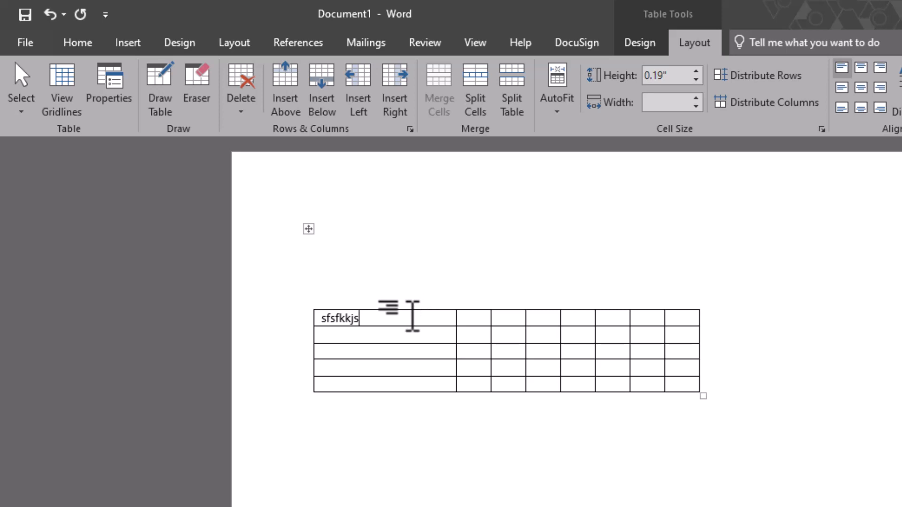
{"action": "left_click", "coordinate": [286, 102]}
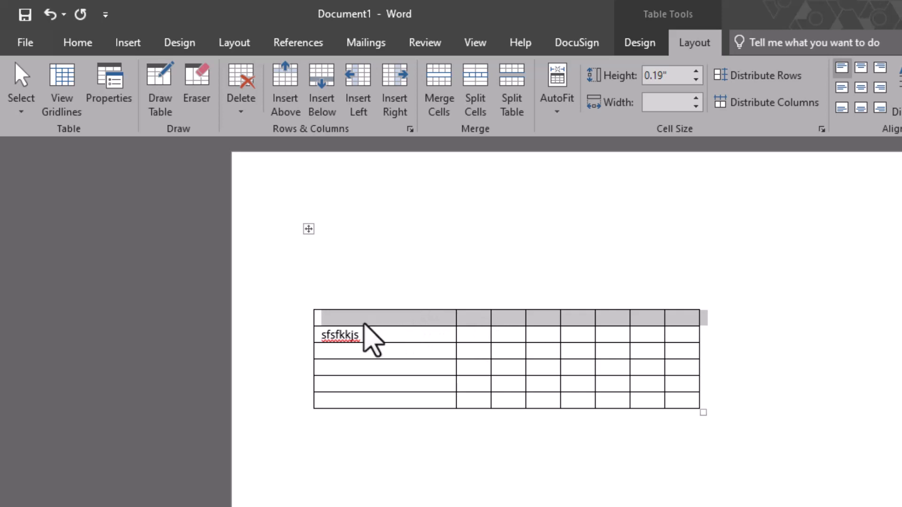
- Enter "shjfsa" in the cell under "sfsfkkjs" and insert a new row directly below the "sfsfkkjs" row
{"action": "left_click", "coordinate": [367, 353]}
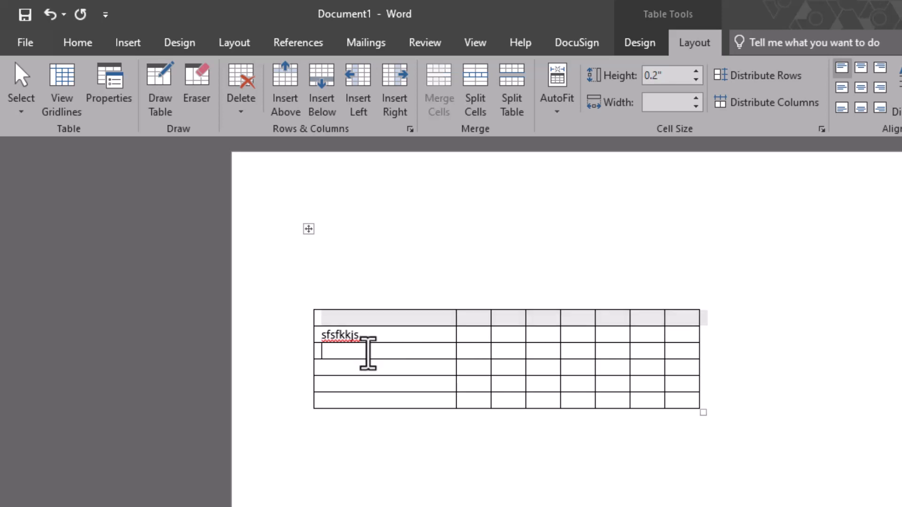
{"action": "type", "text": "shjfsa"}
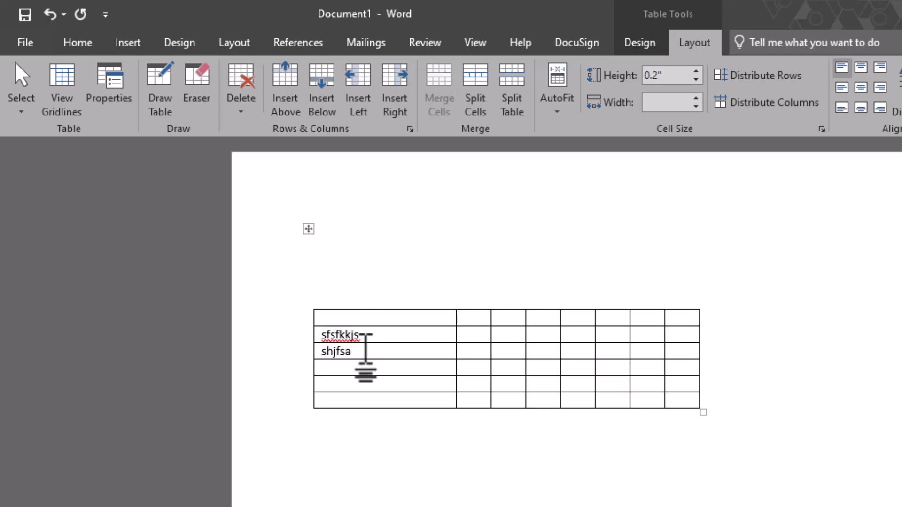
{"action": "left_click", "coordinate": [368, 336]}
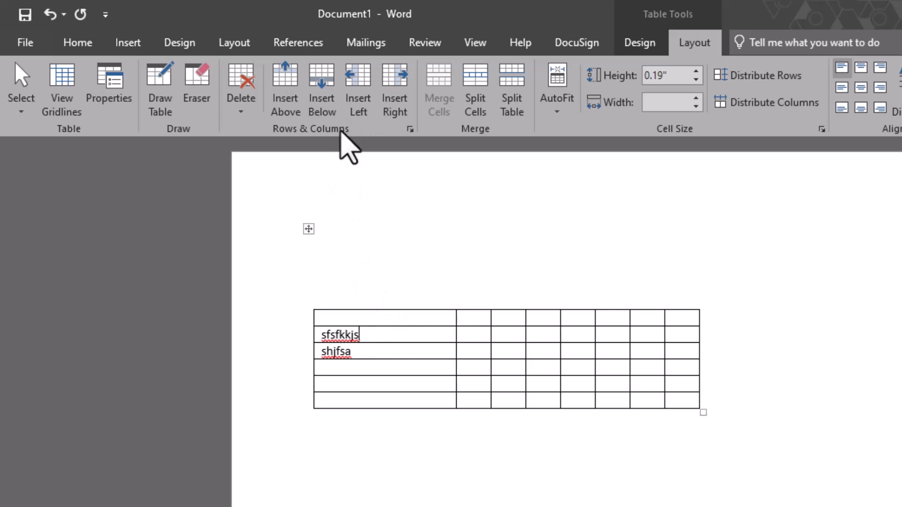
{"action": "left_click", "coordinate": [329, 101]}
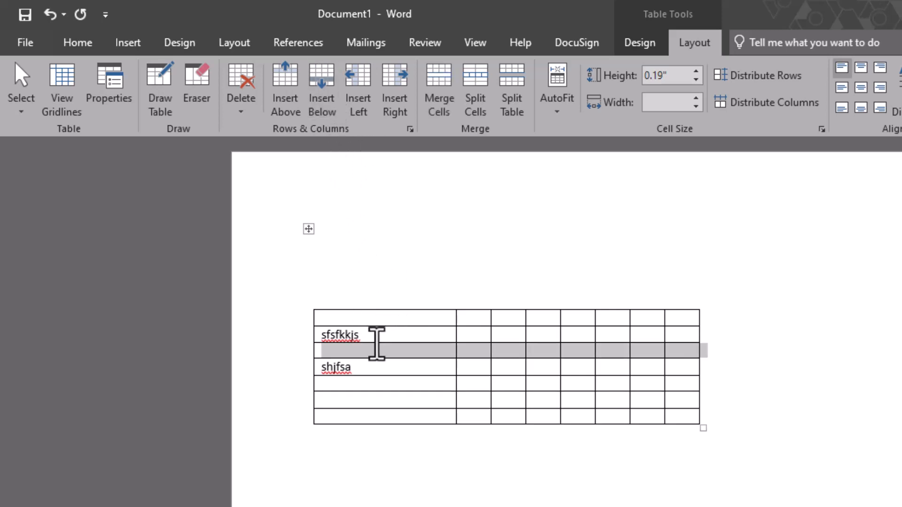
- Enter "sabfhja" in the cell right of "sfsfkkjs" and insert a new column to the left of the "sfsfkkjs" column
{"action": "left_click", "coordinate": [468, 336]}
{"action": "type", "text": "sabfhja"}
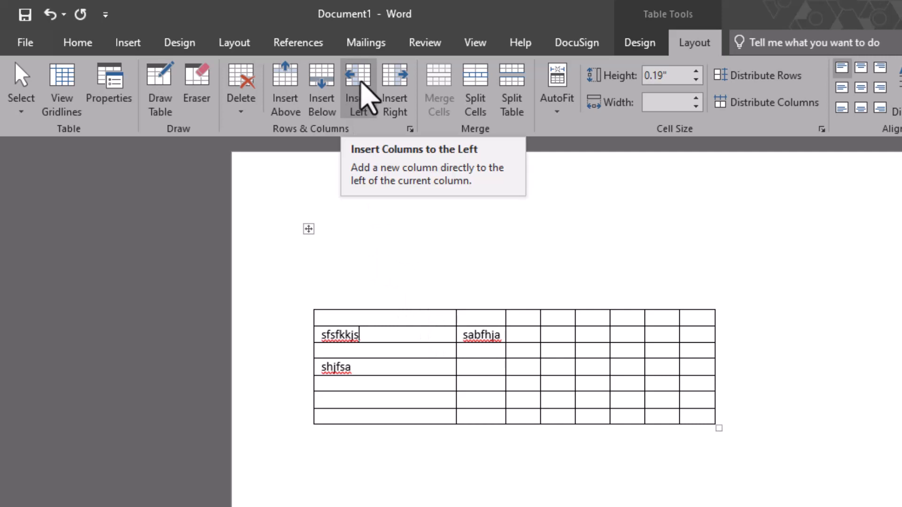
{"action": "left_click", "coordinate": [360, 82]}
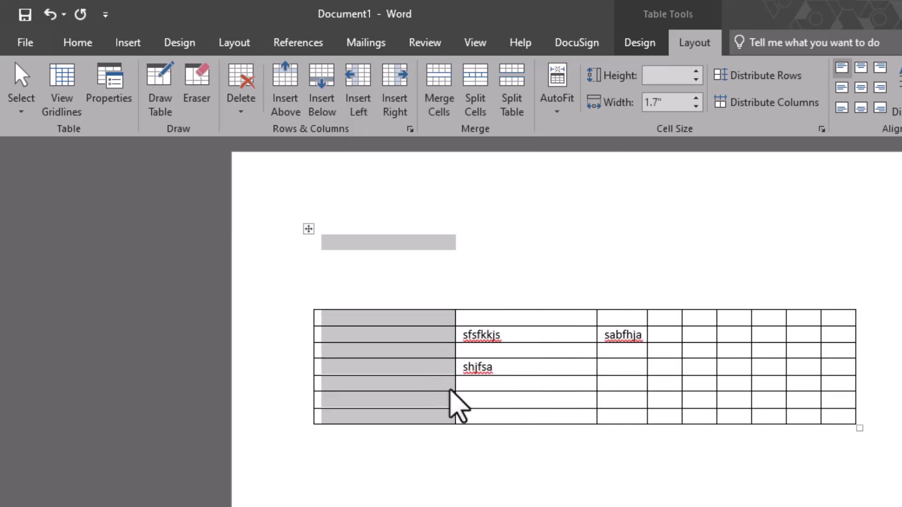
- Insert a new column to the right of the "sfsfkkjs" column and clear the selection
{"action": "left_click", "coordinate": [570, 334]}
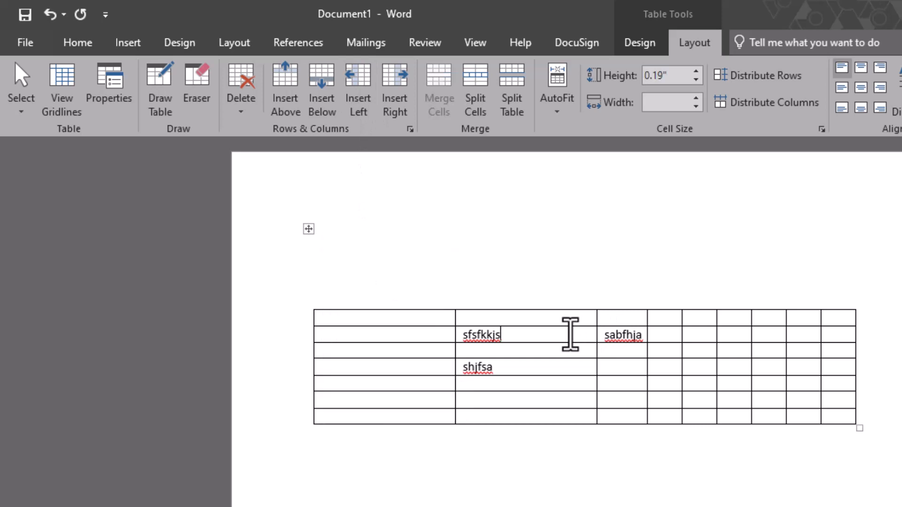
{"action": "left_click", "coordinate": [398, 89]}
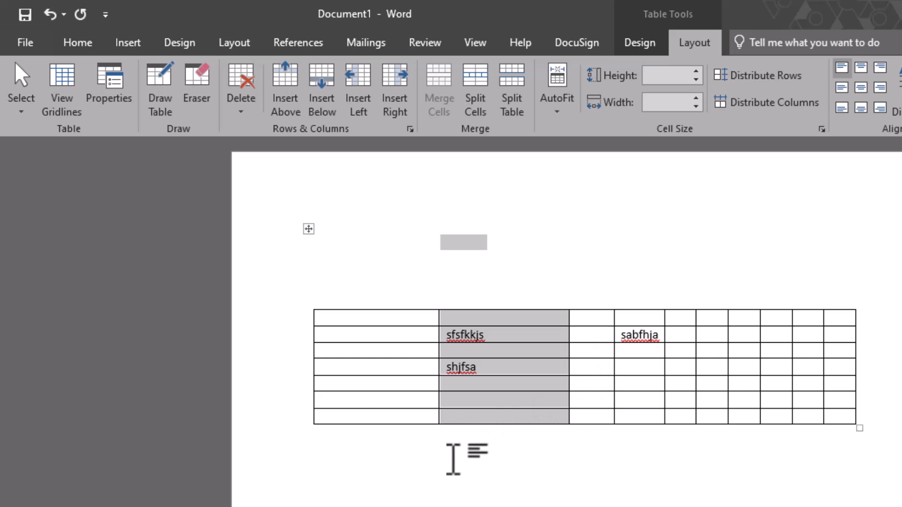
{"action": "left_click", "coordinate": [362, 447]}
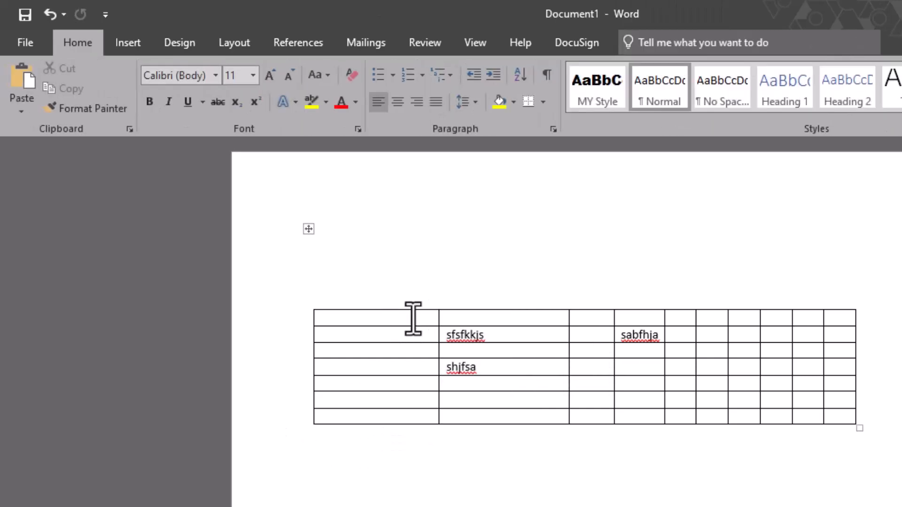
- Enter "MS Tech Computer Academy" in the first cell of the first bordered row and merge all cells of that row
{"action": "left_click", "coordinate": [413, 319]}
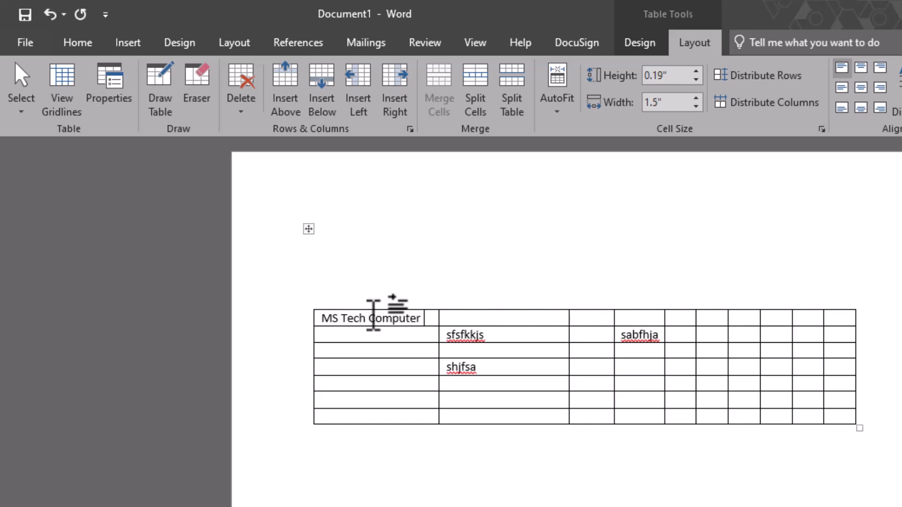
{"action": "type", "text": "v"}
{"action": "key", "text": "BackSpace"}
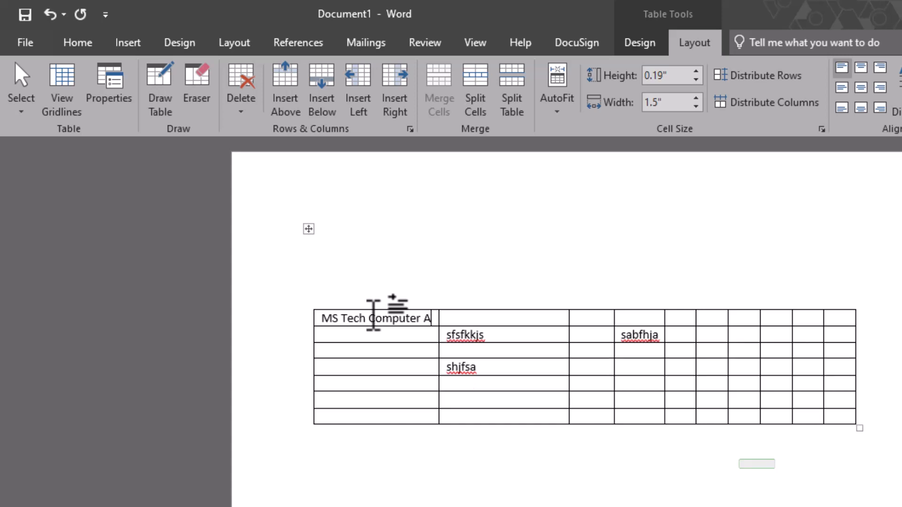
{"action": "type", "text": "cademy"}
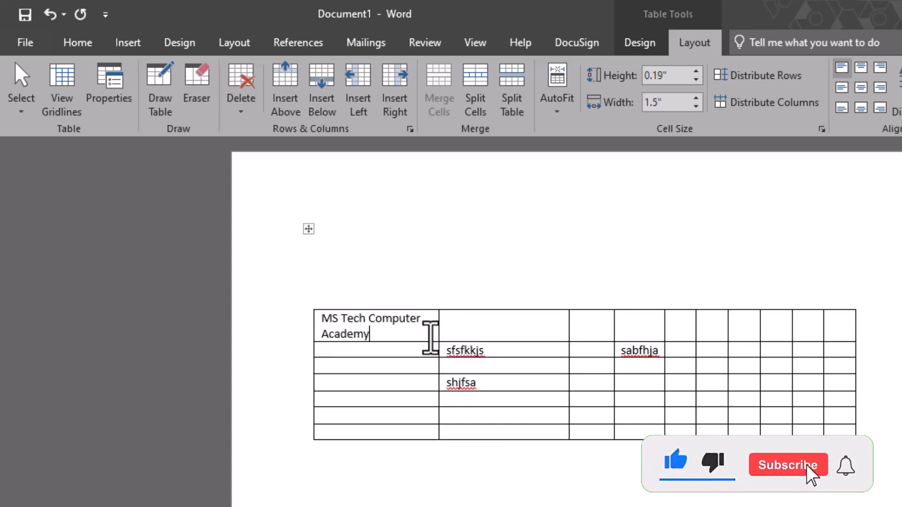
{"action": "left_click_drag", "start_coordinate": [428, 333], "coordinate": [807, 335]}
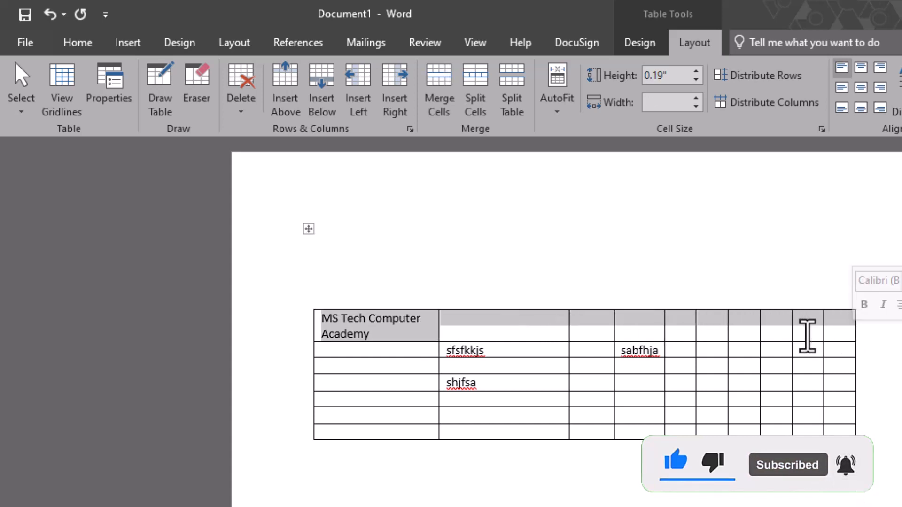
{"action": "left_click", "coordinate": [445, 92]}
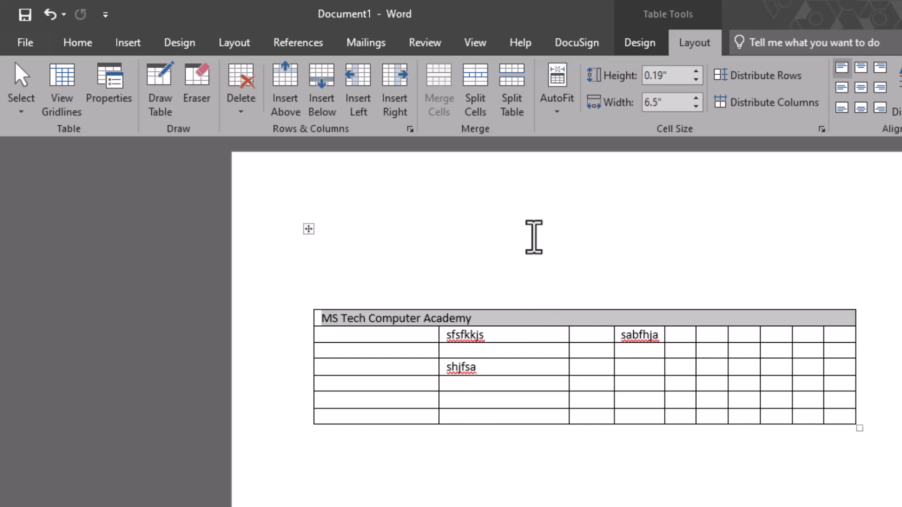
- Enter "Date" in the first cell below the merged row and split the cell under it into 3 columns and 1 row
{"action": "left_click", "coordinate": [395, 334]}
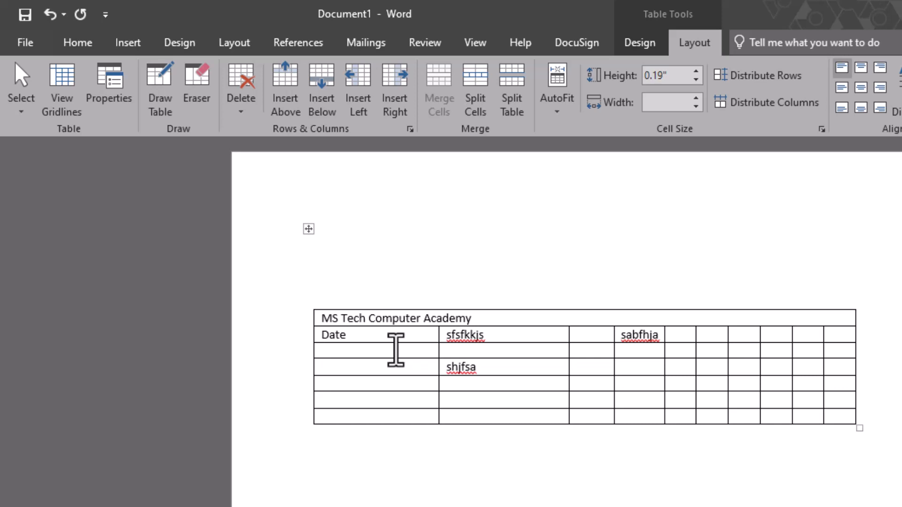
{"action": "left_click", "coordinate": [396, 350]}
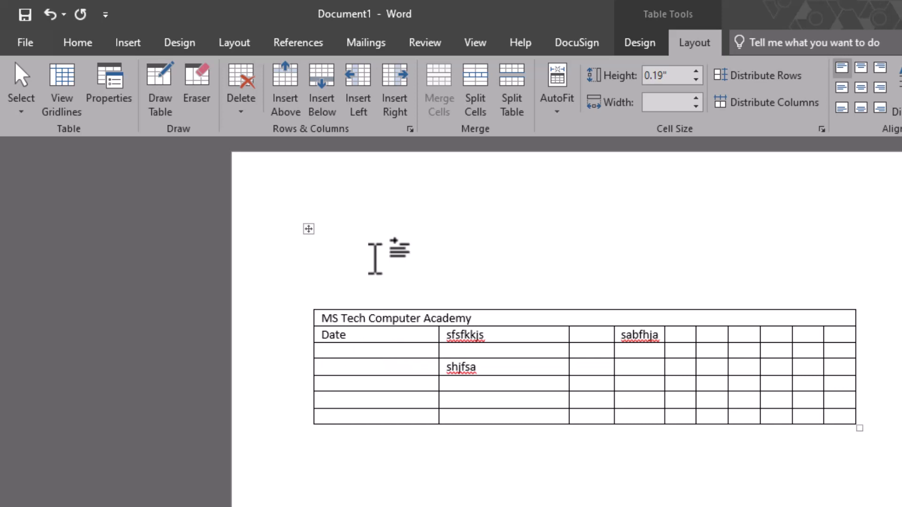
{"action": "left_click", "coordinate": [484, 101]}
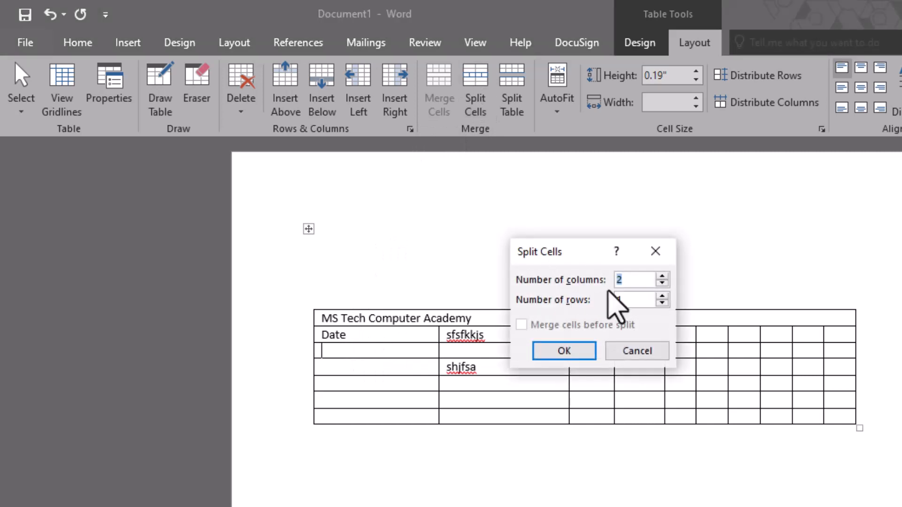
{"action": "left_click", "coordinate": [662, 276]}
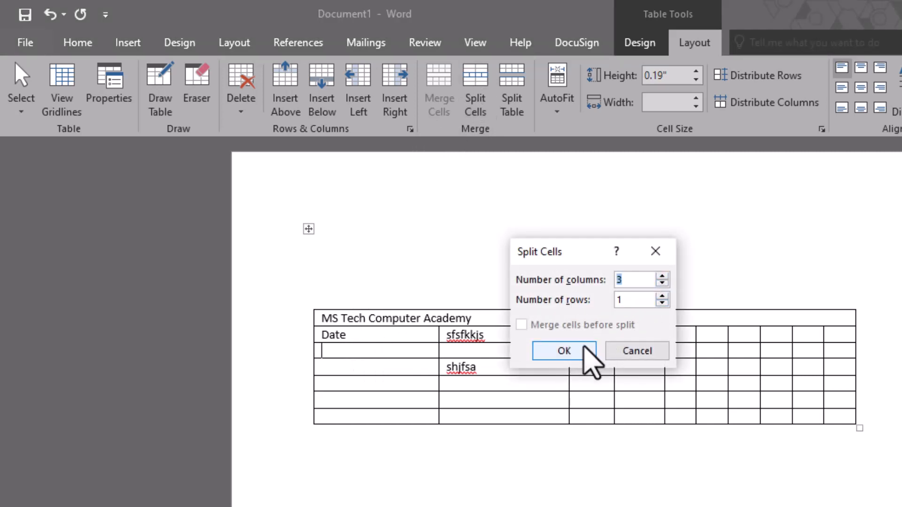
{"action": "left_click", "coordinate": [564, 351]}
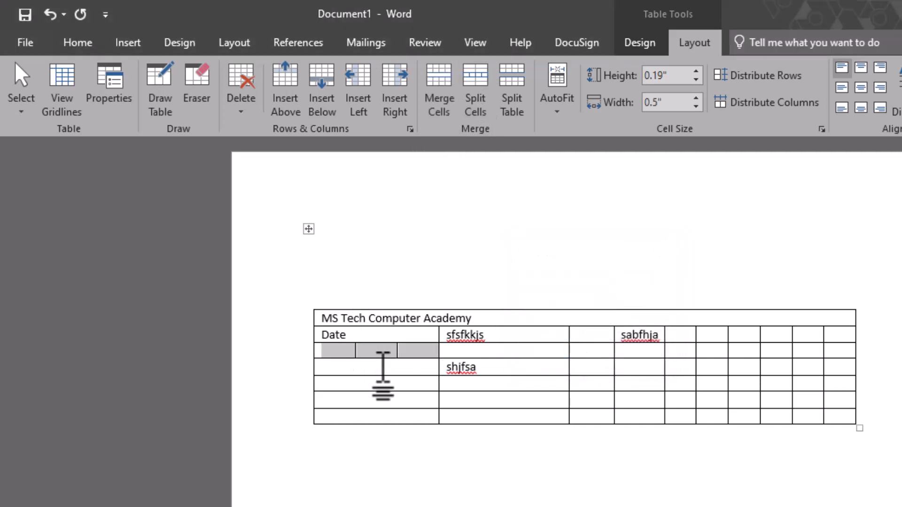
- Split the table at the "Date" row, separating it from the merged title row, and place the cursor in the lower table
{"action": "left_click", "coordinate": [366, 365]}
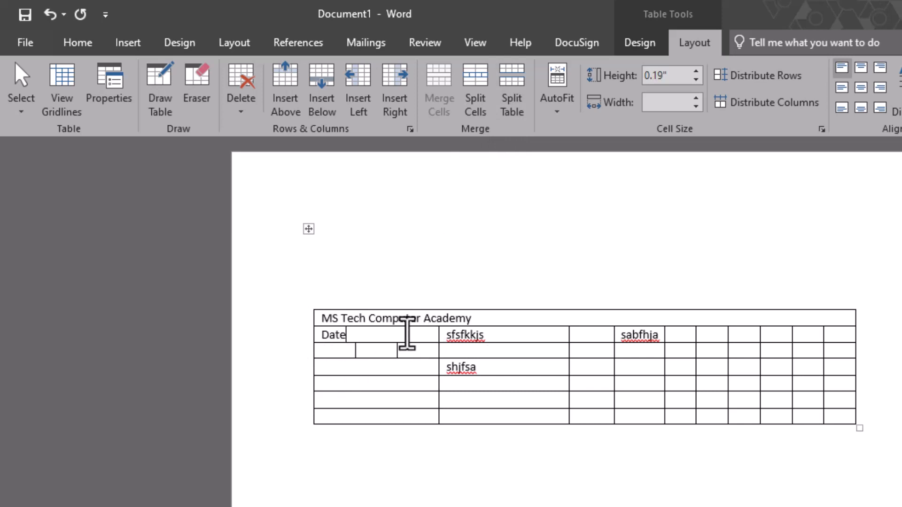
{"action": "left_click", "coordinate": [512, 94]}
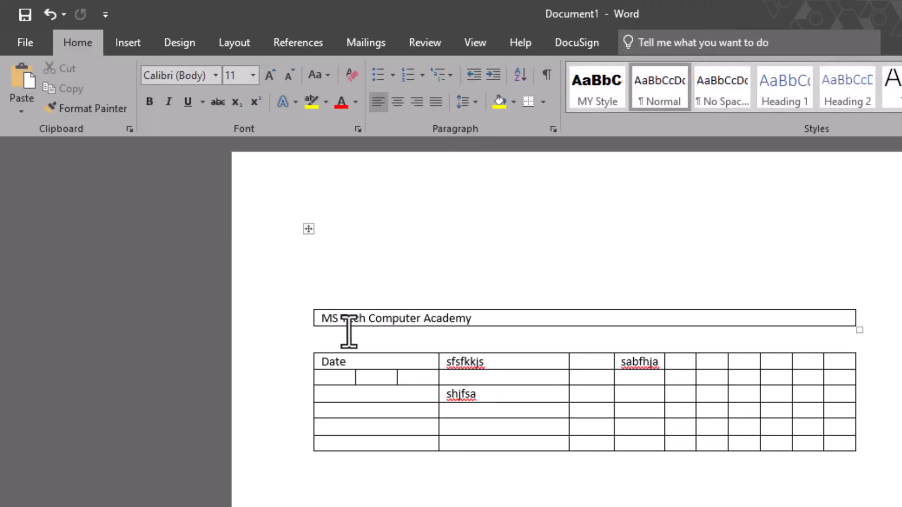
{"action": "left_click", "coordinate": [375, 384]}
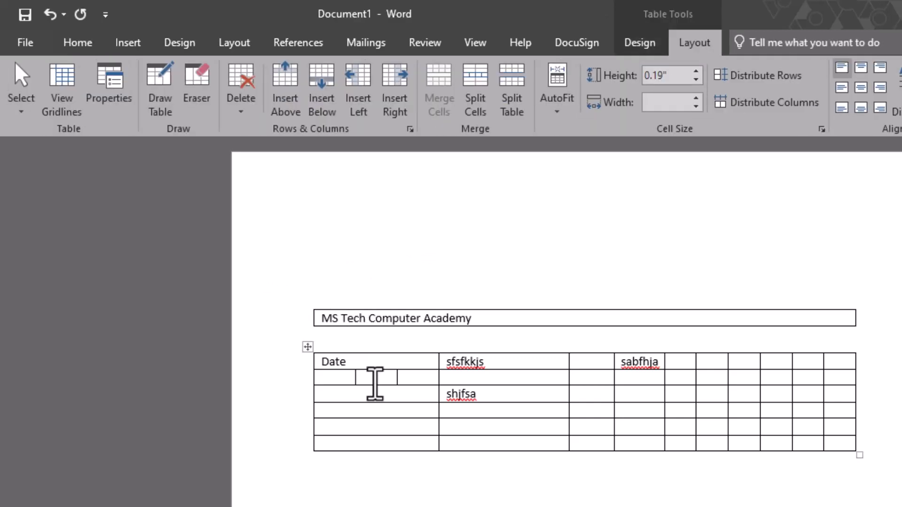